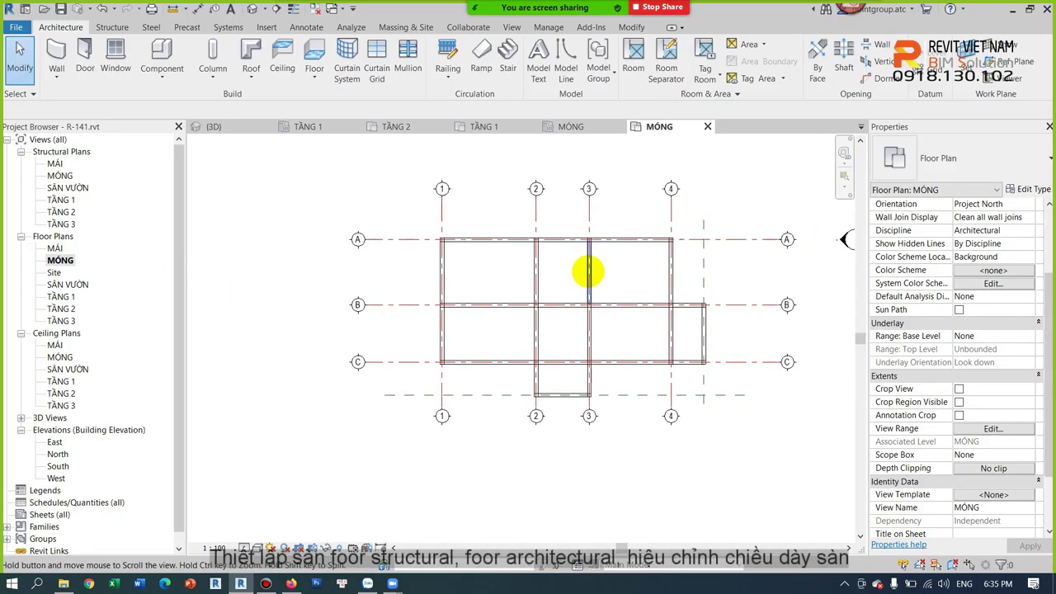
Look over the foundation plan and 3D frame, then open the TẦNG 1 structural plan.
scroll(569, 297, "up", 3)
scroll(594, 302, "down", 2)
middle_click_drag(594, 302, 547, 307)
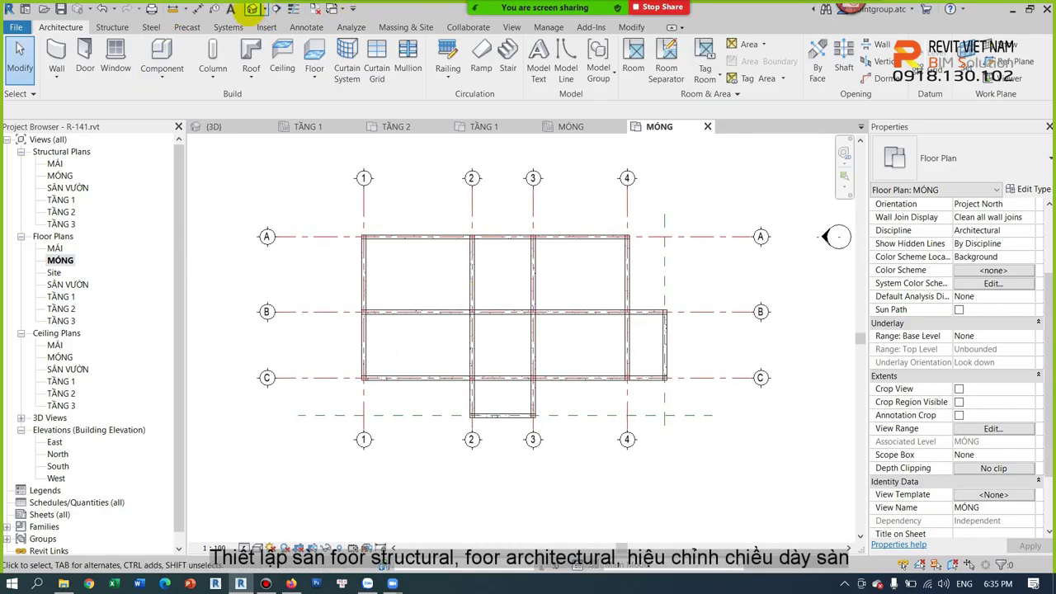
left_click(251, 9)
scroll(462, 322, "up", 2)
mouse_move(464, 328)
middle_mouse_down("shift")
mouse_move(471, 377)
mouse_move(517, 339)
mouse_move(533, 370)
middle_mouse_up("shift")
scroll(588, 372, "down", 2)
scroll(514, 372, "up", 2)
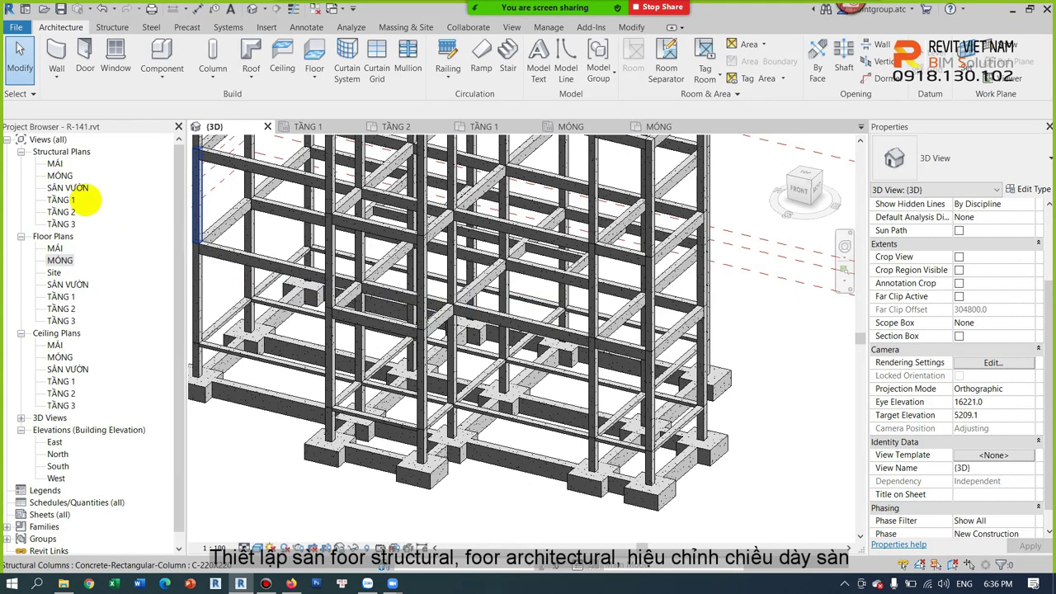
left_click(61, 199)
double_click(61, 200)
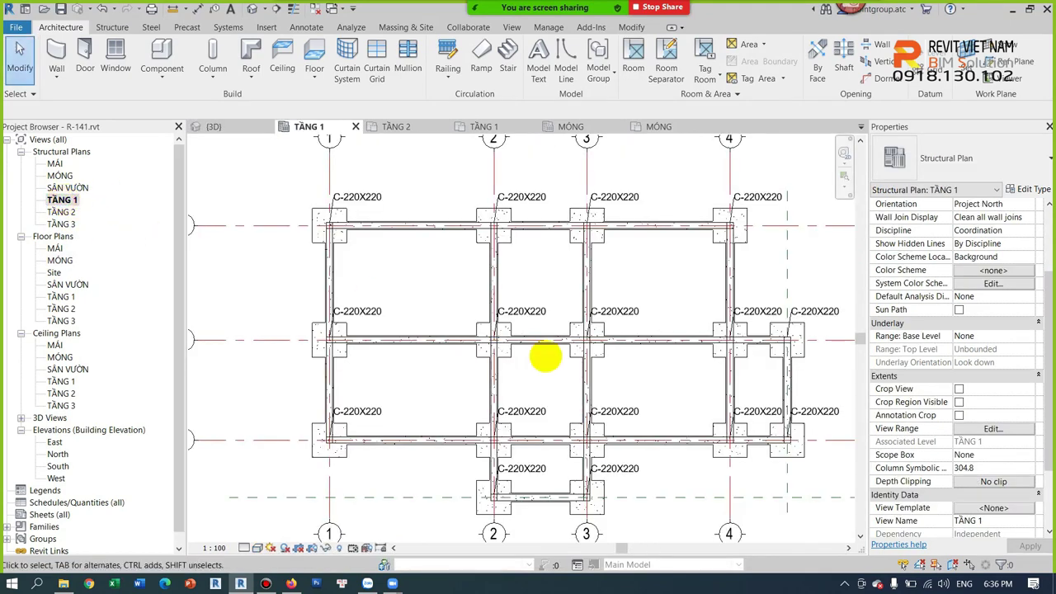
scroll(547, 358, "down", 2)
middle_click_drag(471, 358, 570, 358)
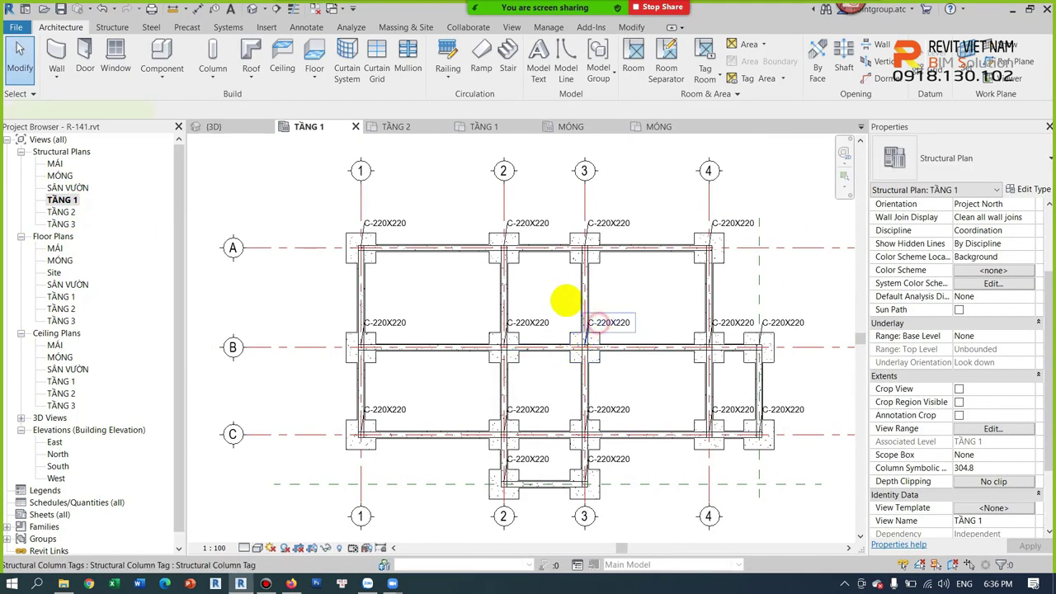
Select all C-220X220 column tags in the TẦNG 1 view and delete them.
left_click(601, 322)
scroll(558, 294, "up", 2)
key("Escape")
left_click(511, 337)
left_click(577, 336)
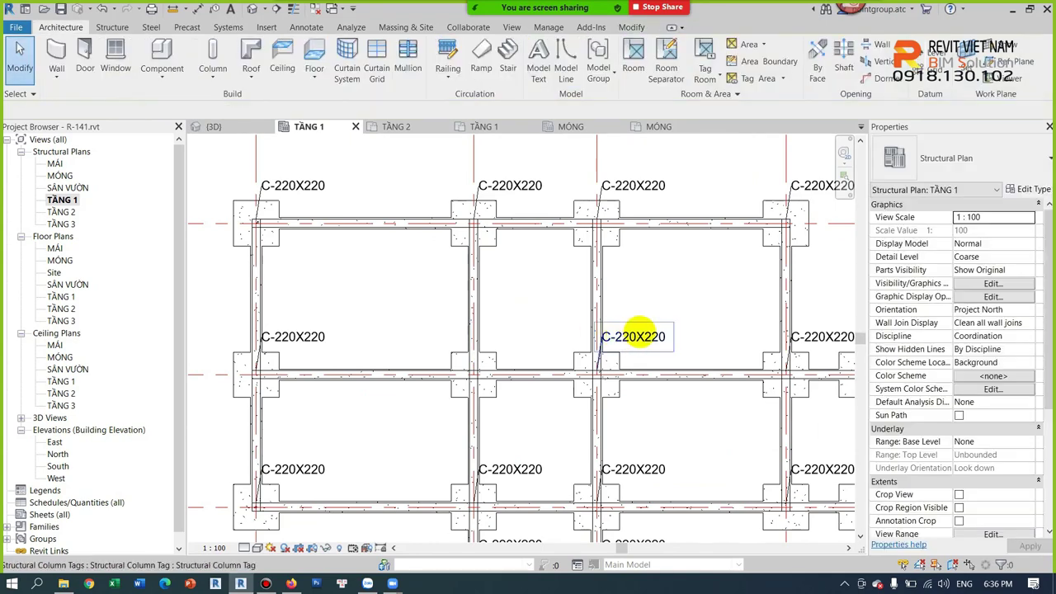
scroll(641, 306, "down", 2)
left_click(413, 227)
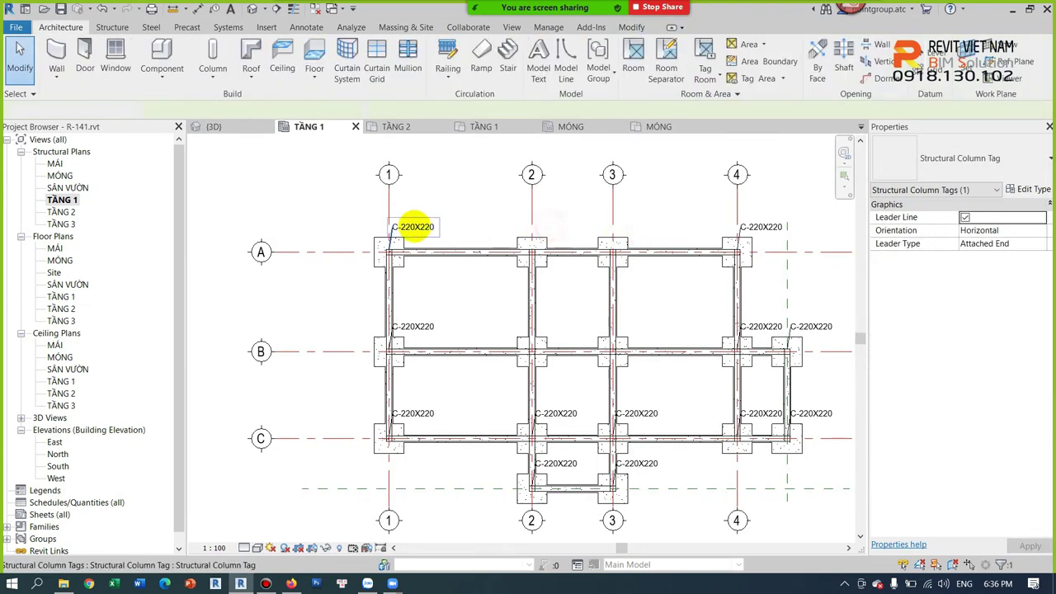
key("s")
key("a")
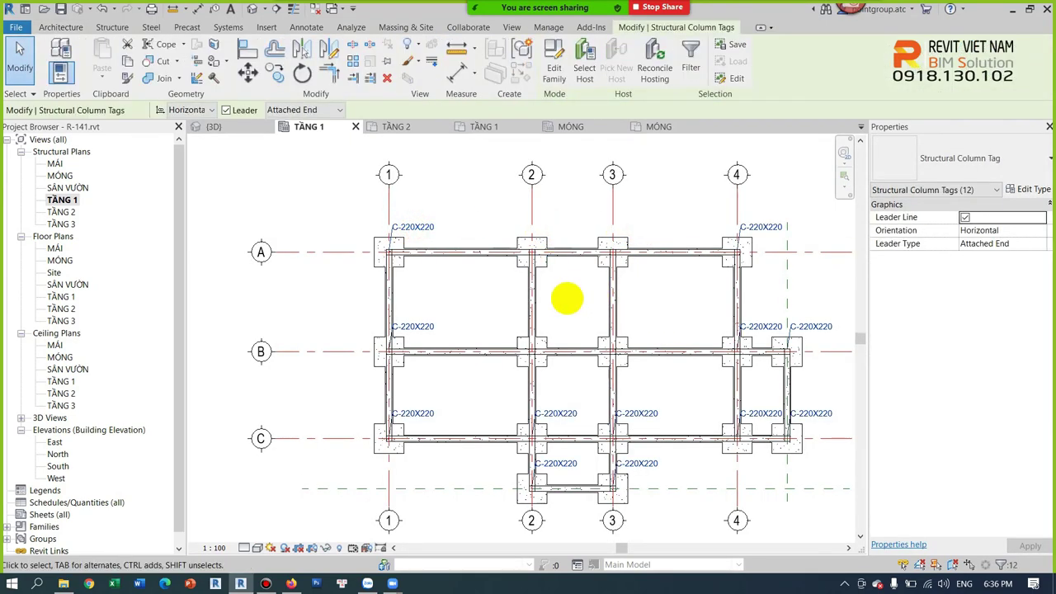
key("Delete")
Close every inactive view so only the TẦNG 1 plan stays open.
scroll(566, 300, "up", 1)
scroll(523, 348, "down", 2)
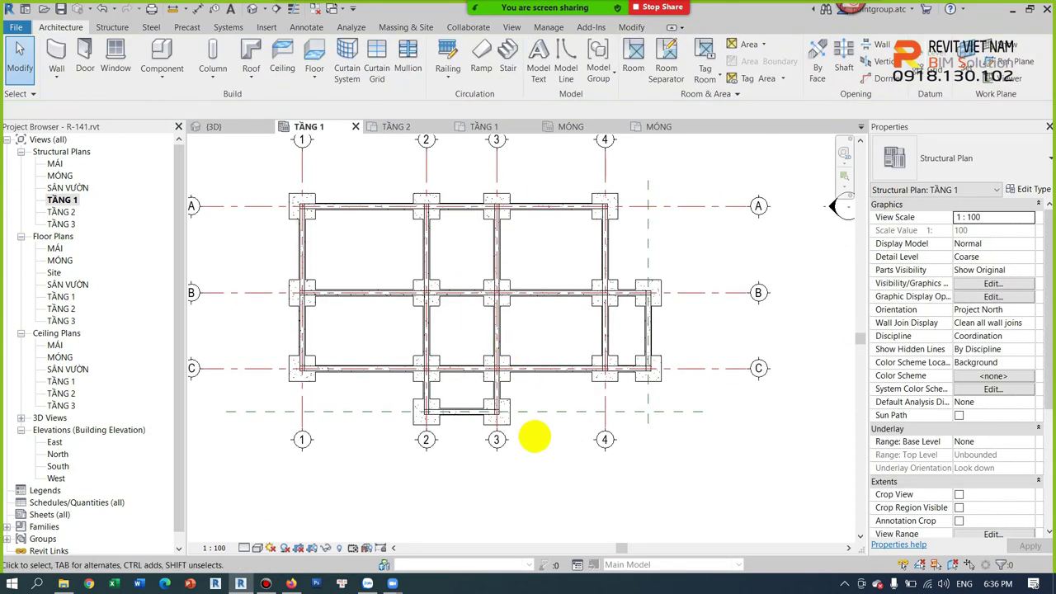
left_click(314, 9)
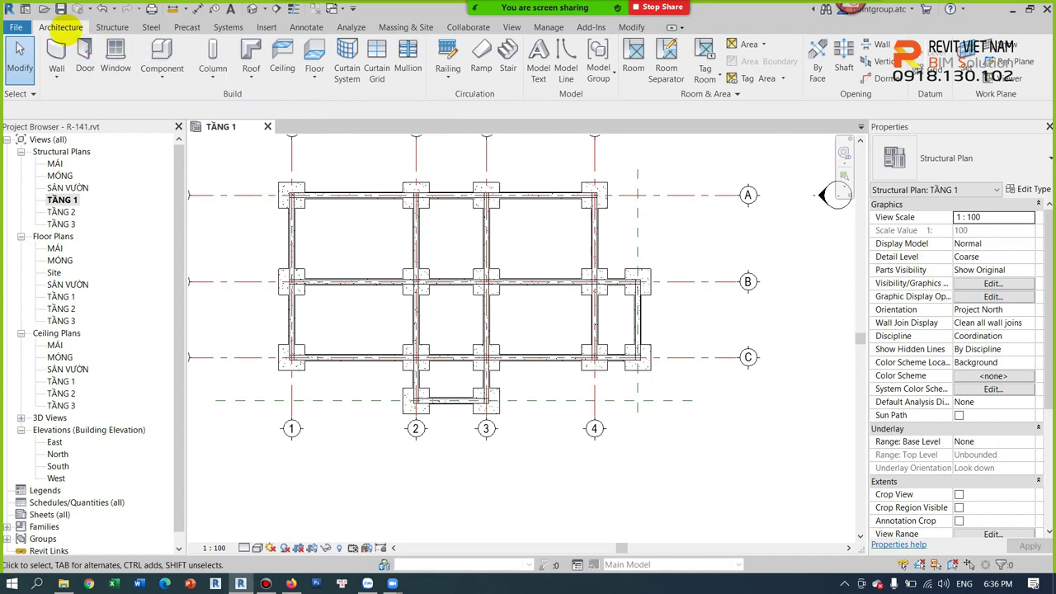
left_click(314, 76)
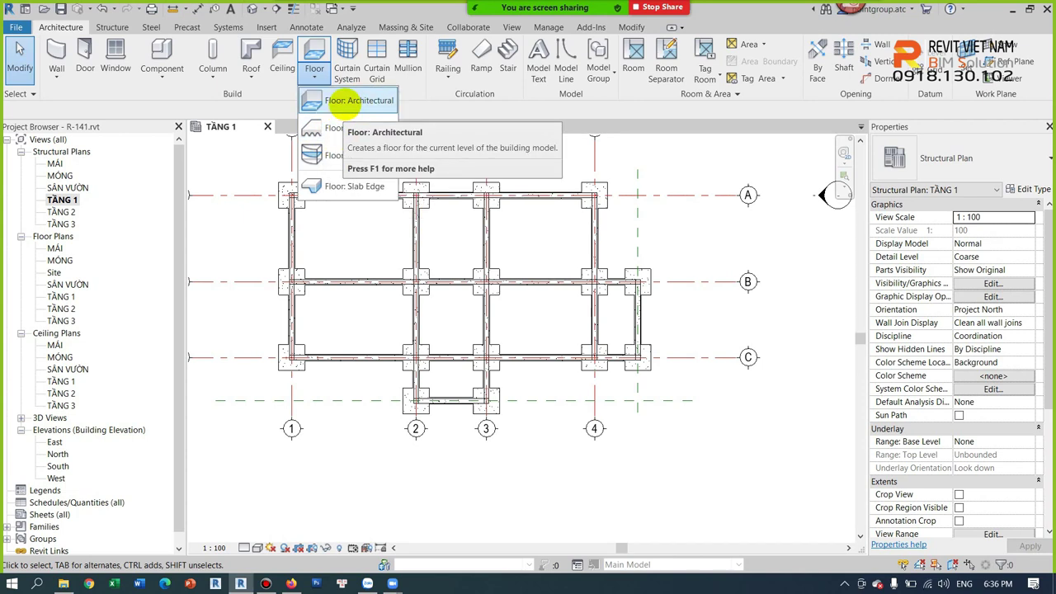
mouse_move(352, 128)
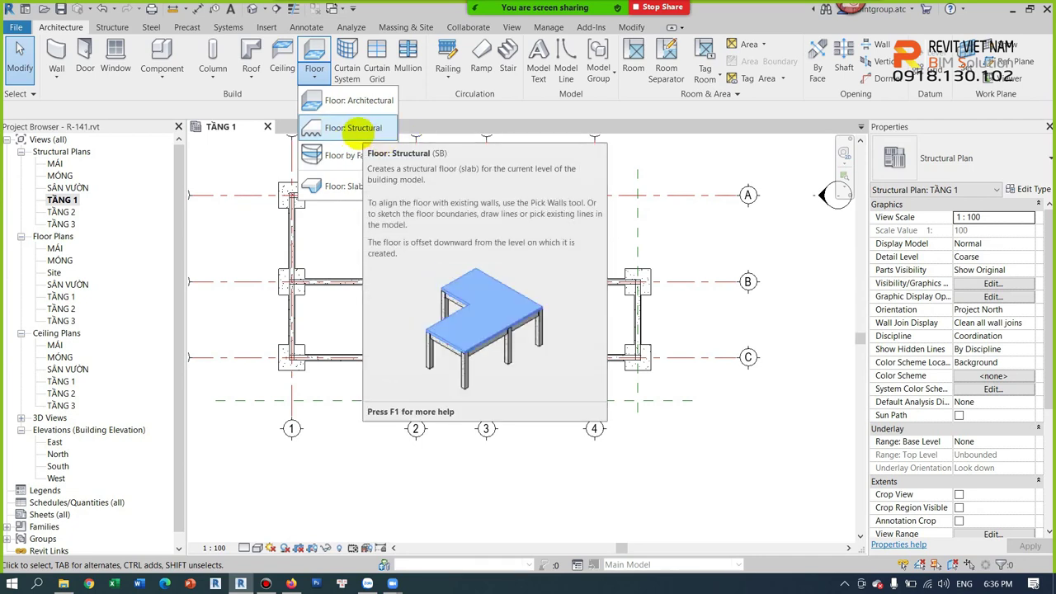
Start a structural floor with the Generic 150mm type and open its type properties.
left_click(353, 131)
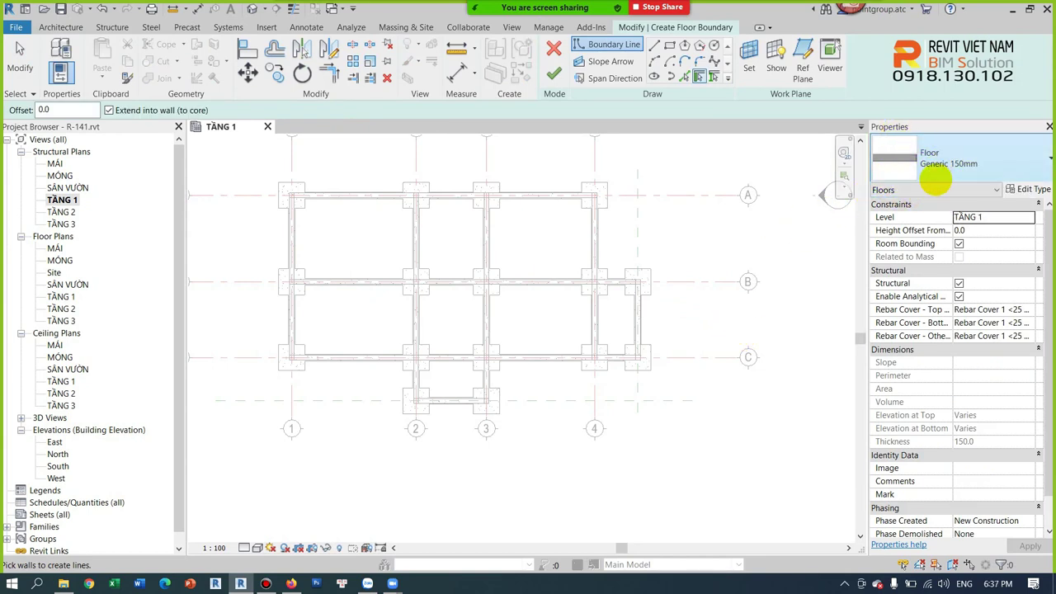
left_click(996, 166)
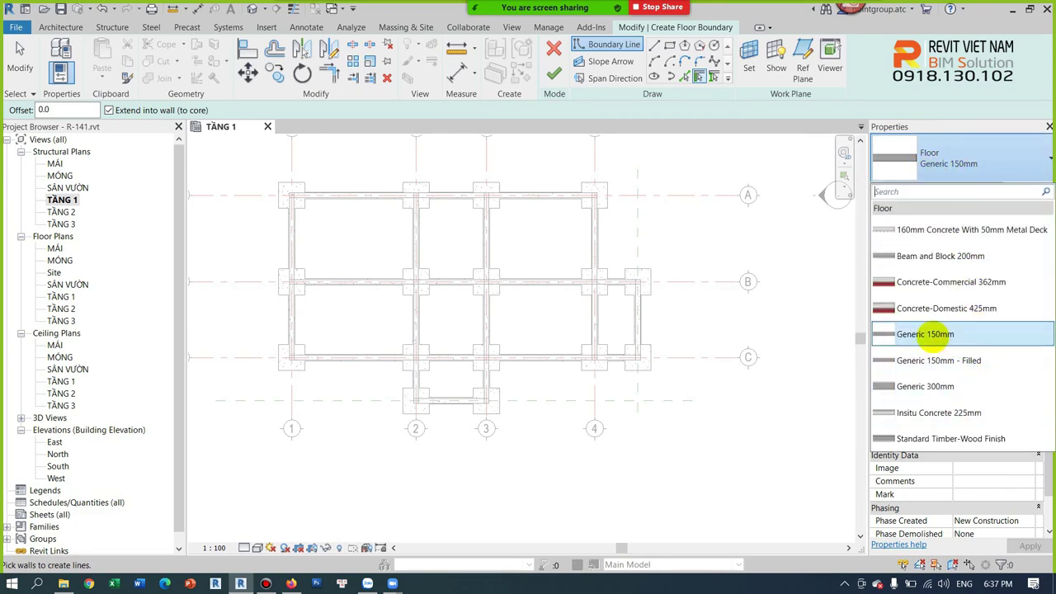
left_click(941, 333)
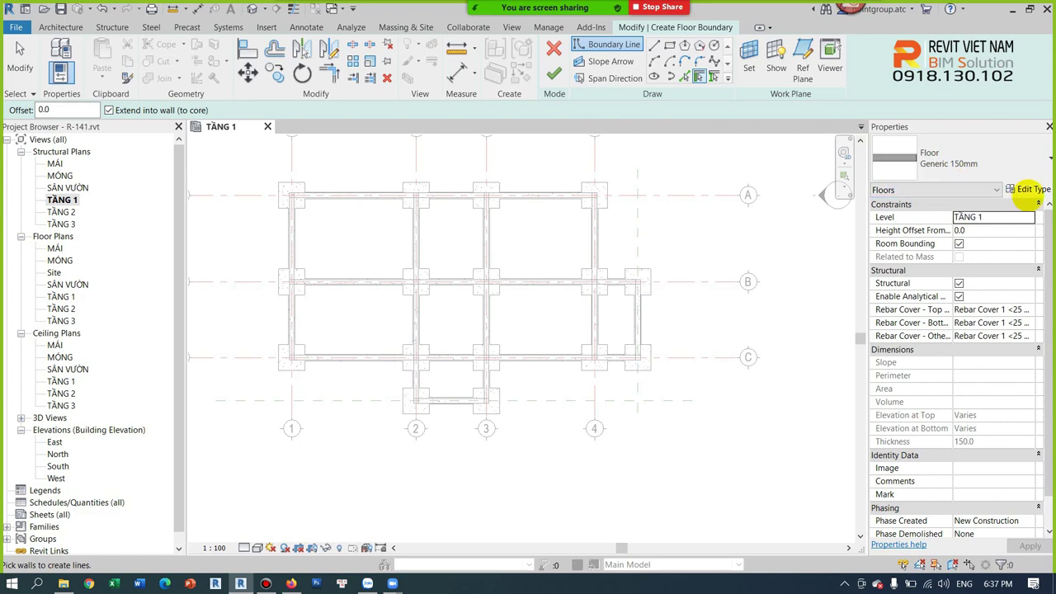
left_click(1031, 189)
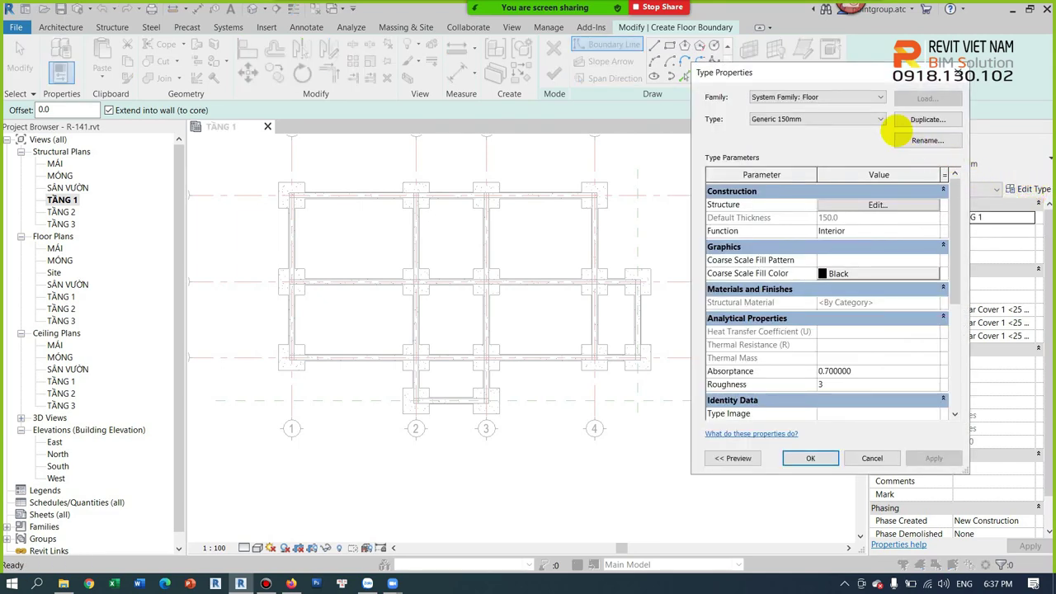
Duplicate the floor type as FS- 100- BTD.
left_click(927, 120)
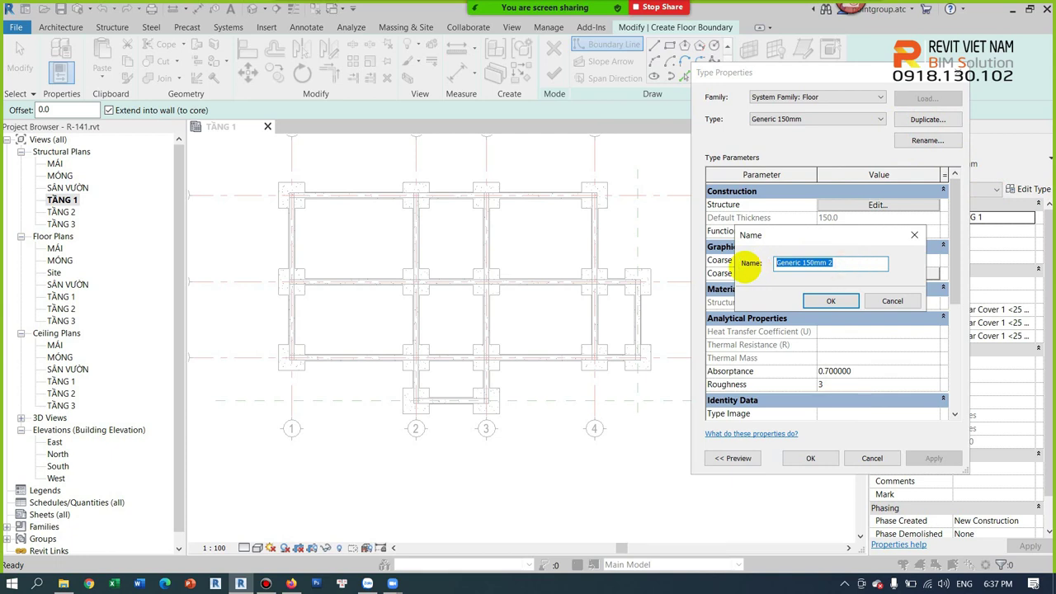
key("BackSpace")
type("FS- 100")
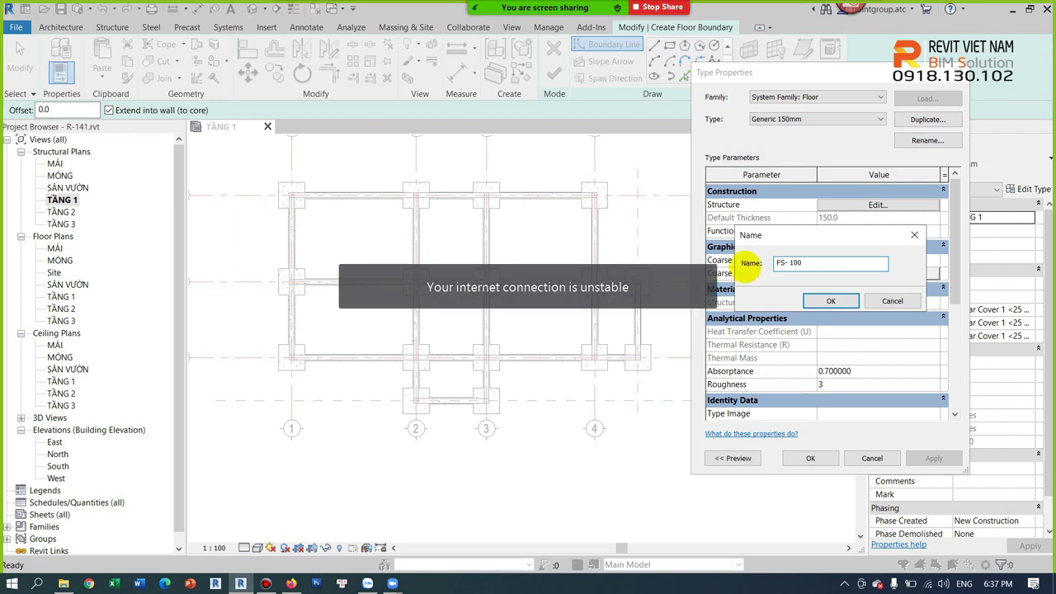
type("- BTD")
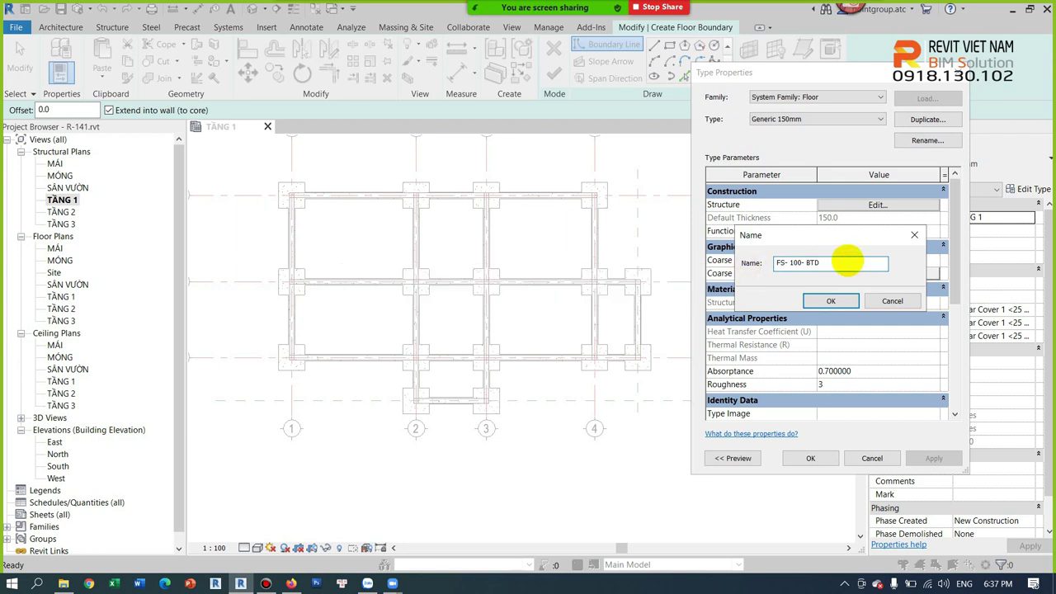
left_click(826, 300)
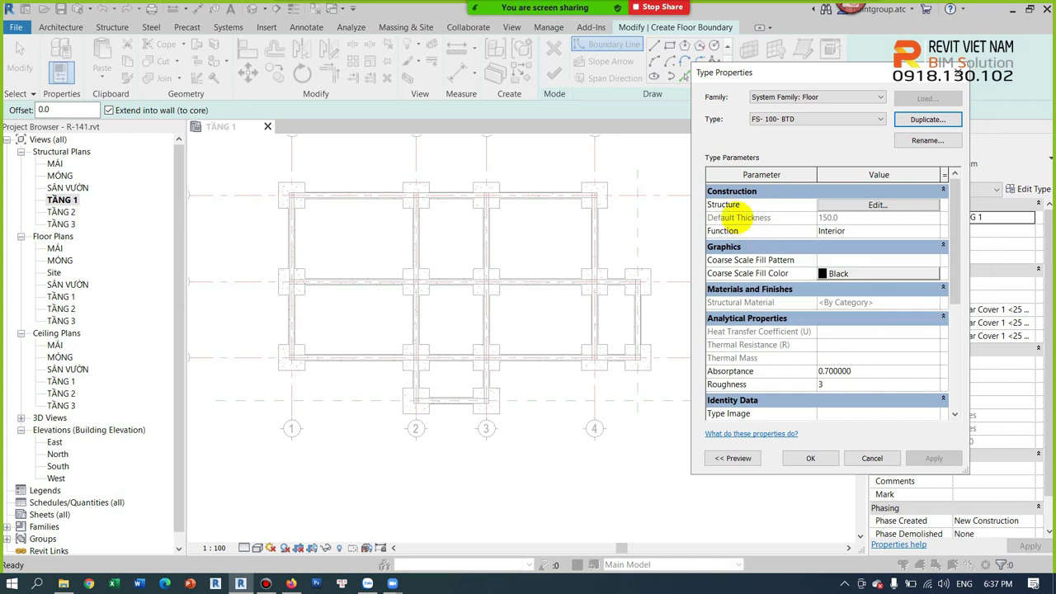
Set the FS- 100- BTD structure layer to 100 mm and accept the type.
left_click(927, 230)
left_click(932, 231)
left_click(932, 230)
left_click(887, 205)
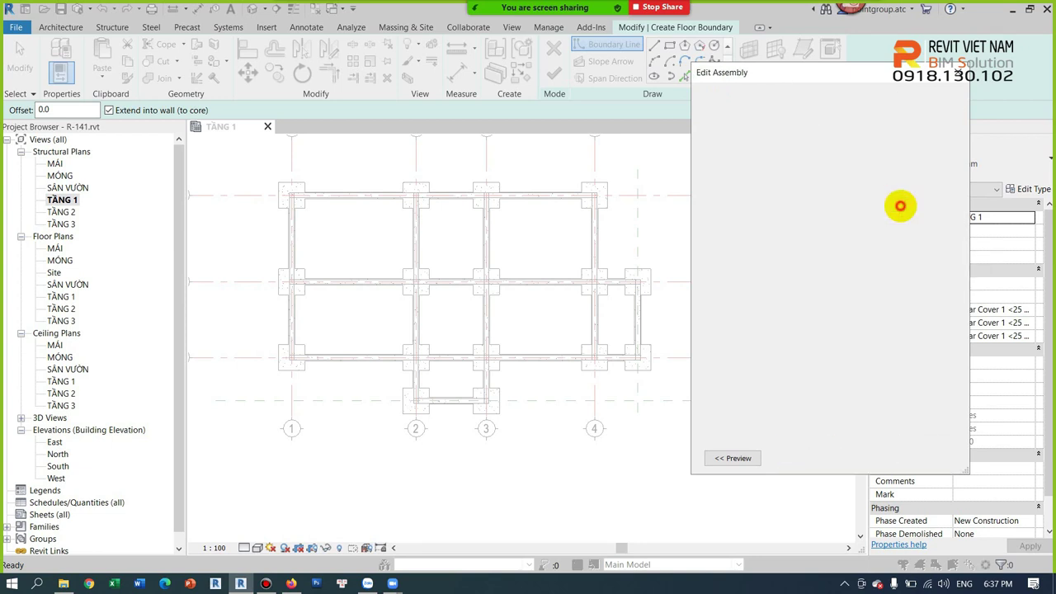
left_click(833, 212)
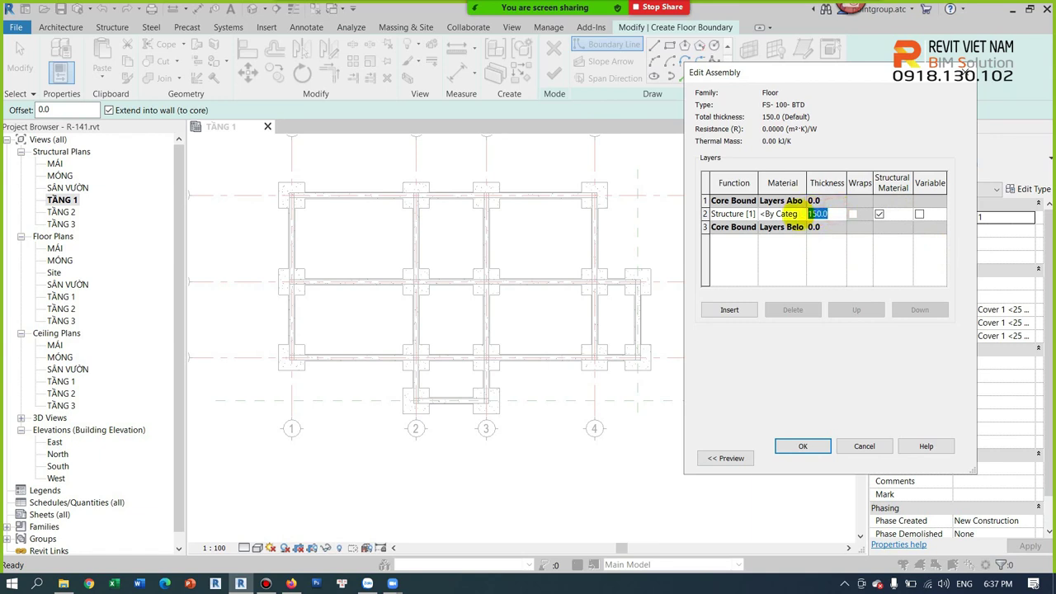
left_click(802, 446)
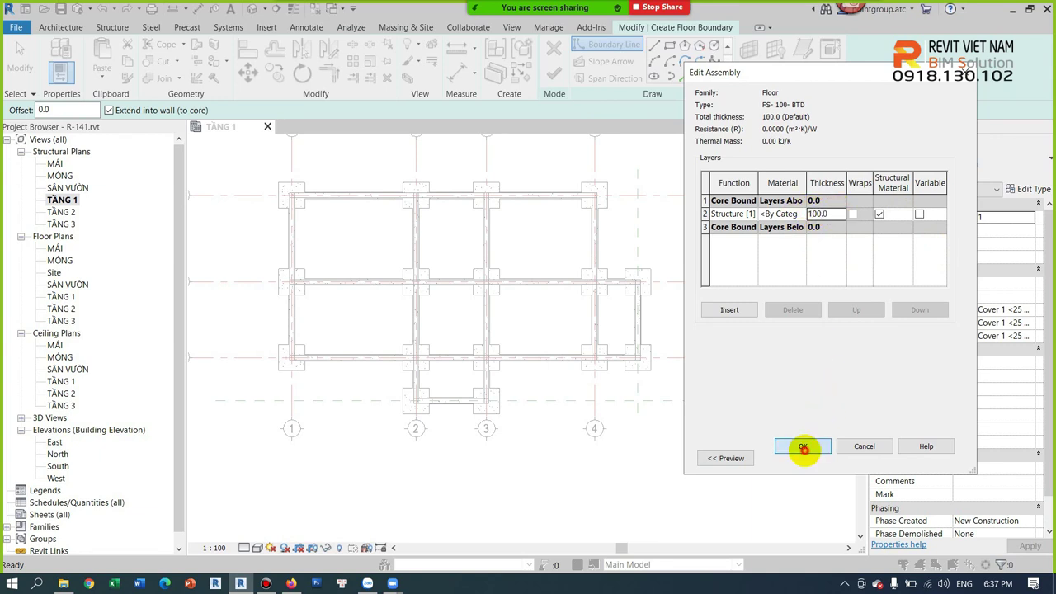
left_click(810, 458)
scroll(624, 448, "up", 2)
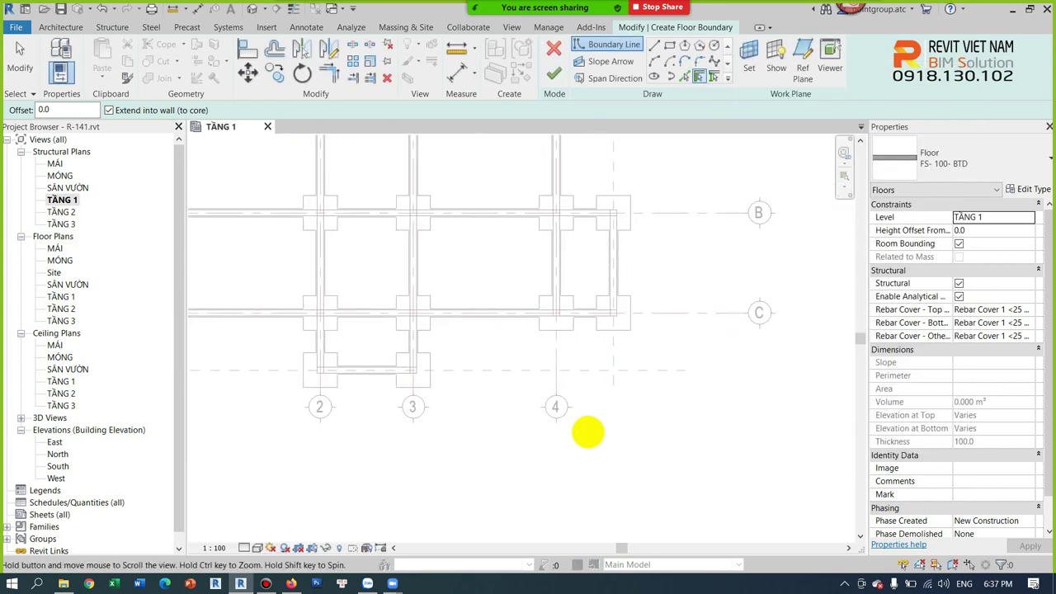
Sketch a 5700 × 2900 mm rectangular FS- 100- BTD floor below grid C and finish it.
scroll(589, 415, "down", 1)
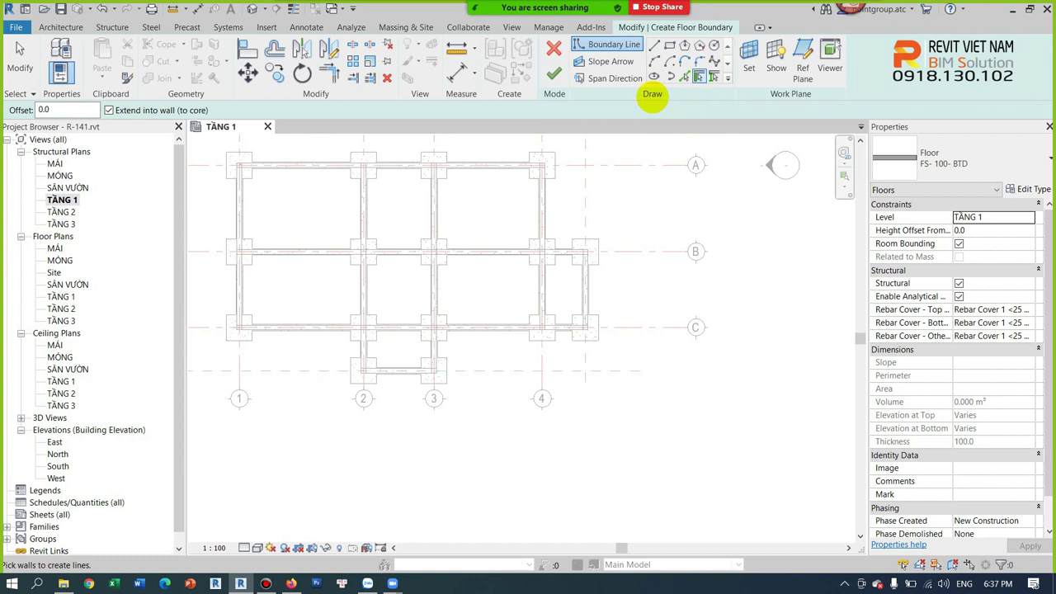
left_click(669, 45)
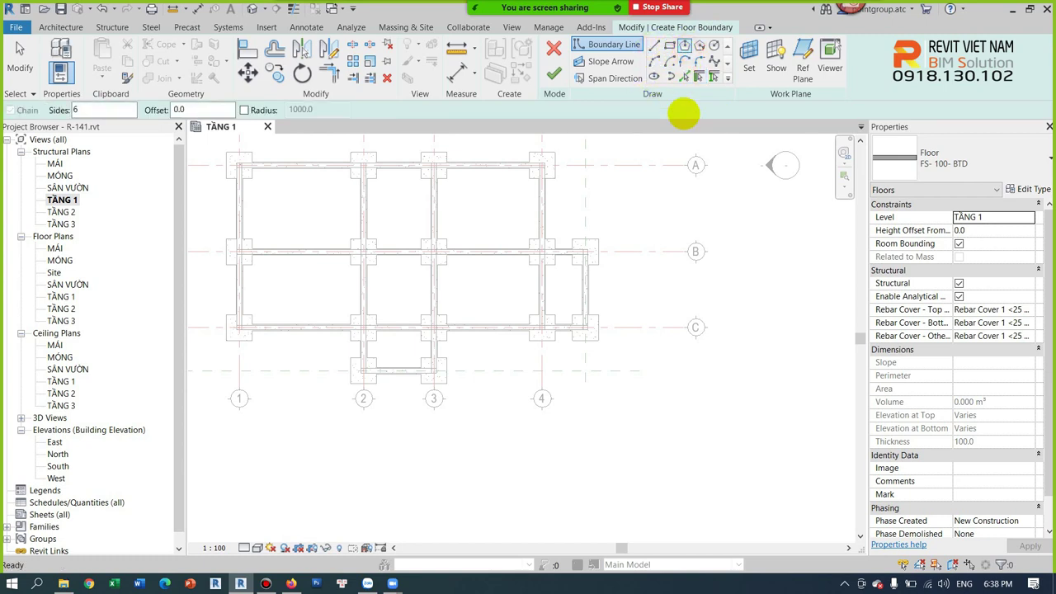
left_click(669, 44)
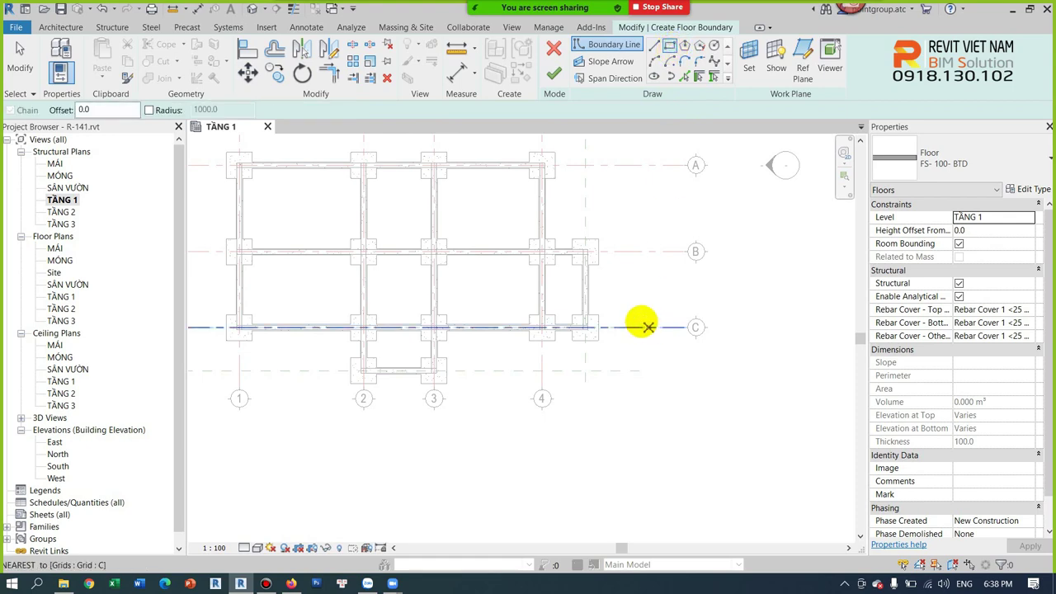
middle_click_drag(641, 322, 611, 260)
left_click(555, 309)
left_click(672, 372)
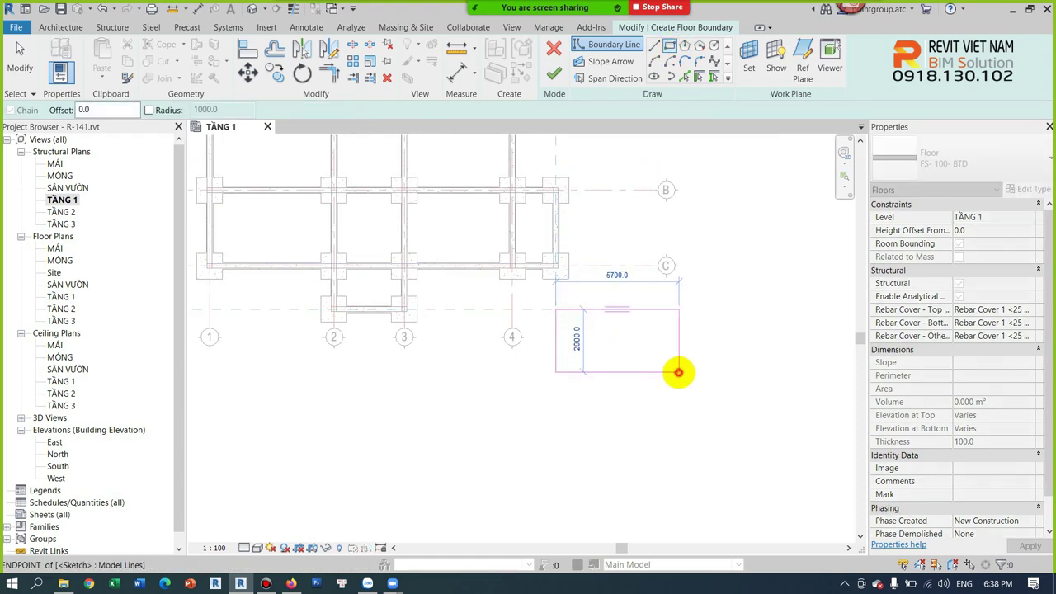
scroll(679, 370, "up", 2)
left_click(554, 72)
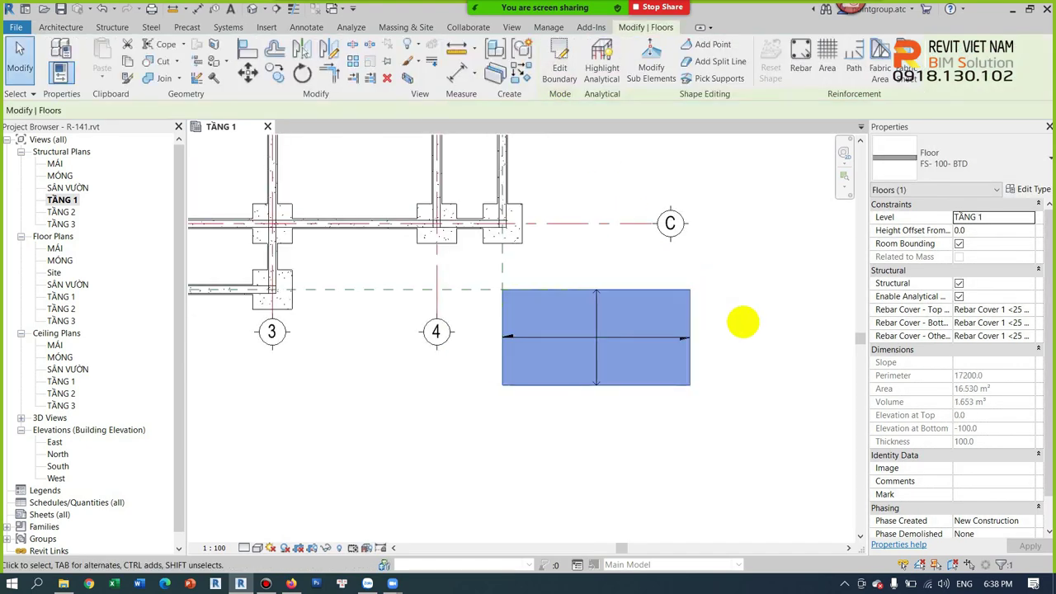
left_click(747, 328)
Check the new slab in the 3D view, then return to the TẦNG 1 plan.
left_click(253, 8)
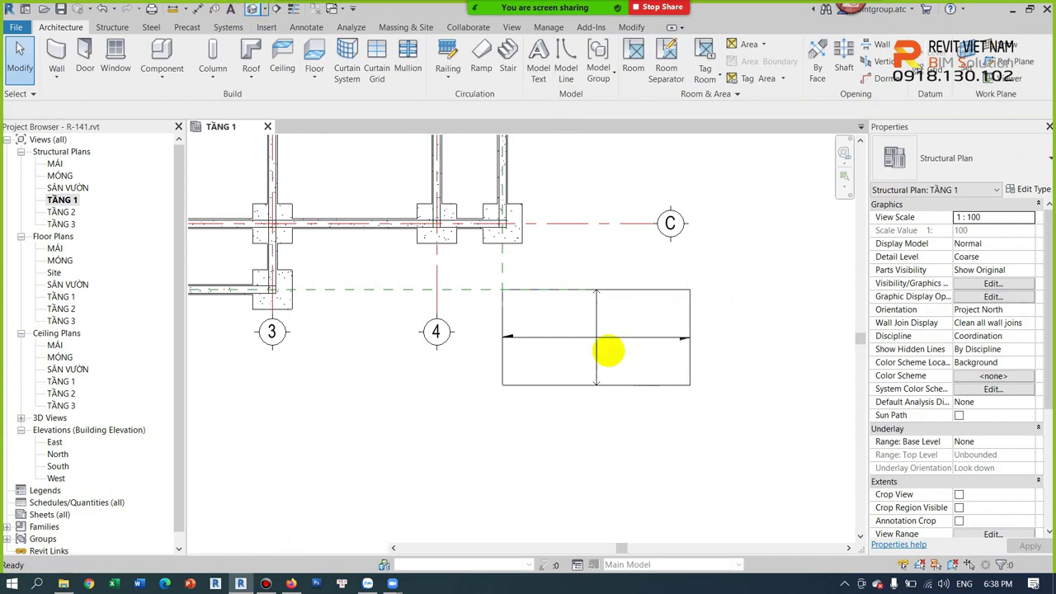
scroll(624, 495, "up", 4)
scroll(643, 367, "up", 3)
left_click(644, 366)
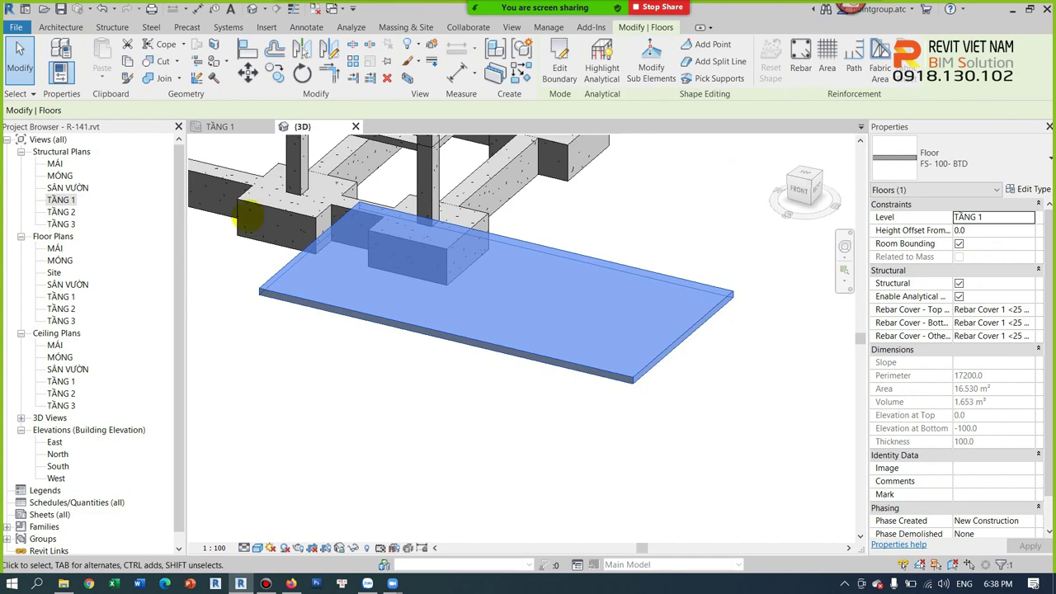
double_click(61, 200)
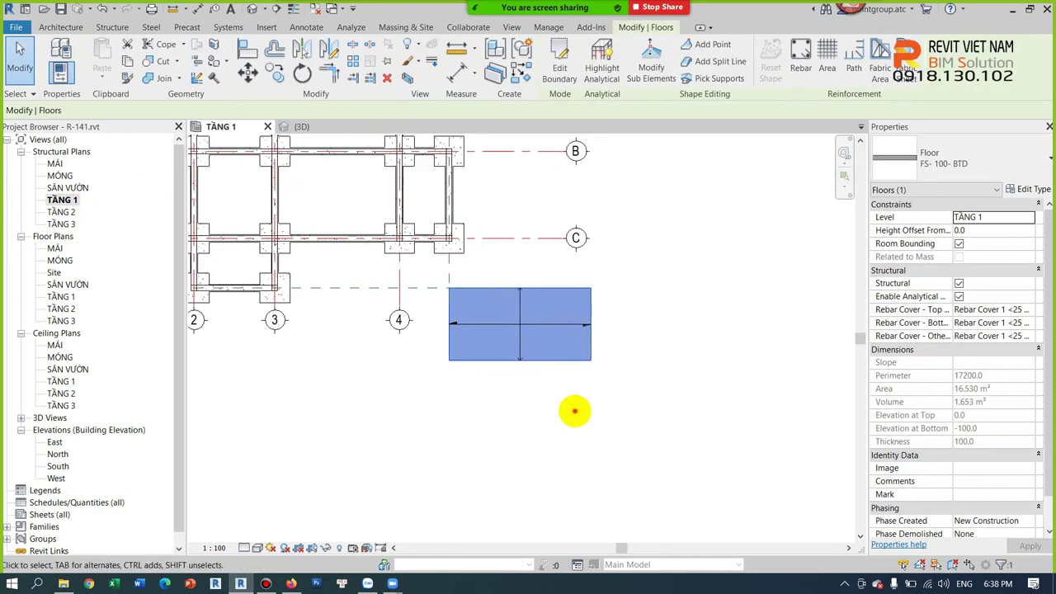
Delete the first floor's span direction symbol.
left_click(572, 410)
left_click(523, 328)
key("Delete")
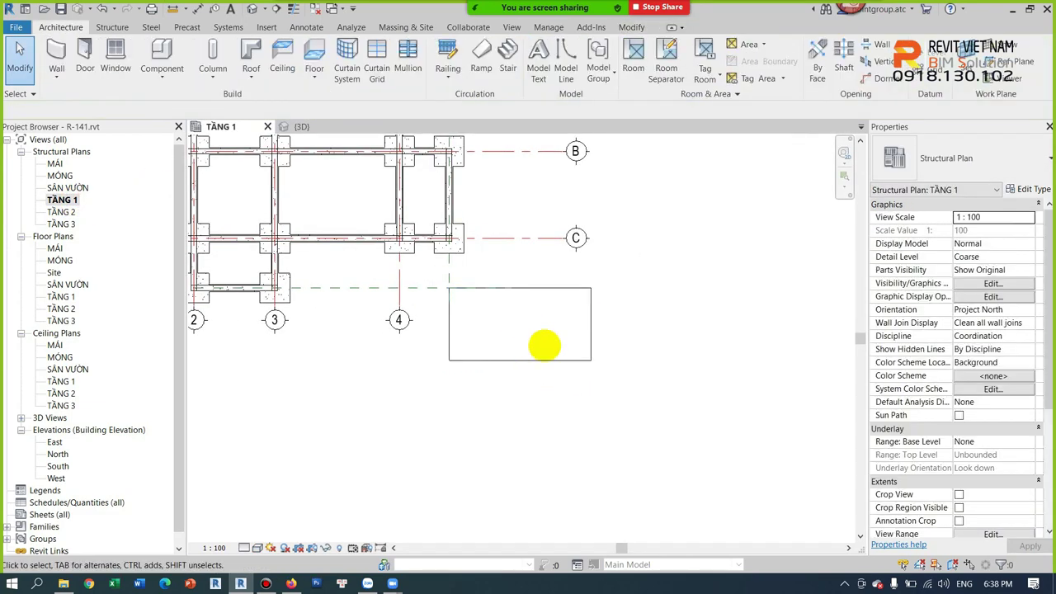
left_click(316, 75)
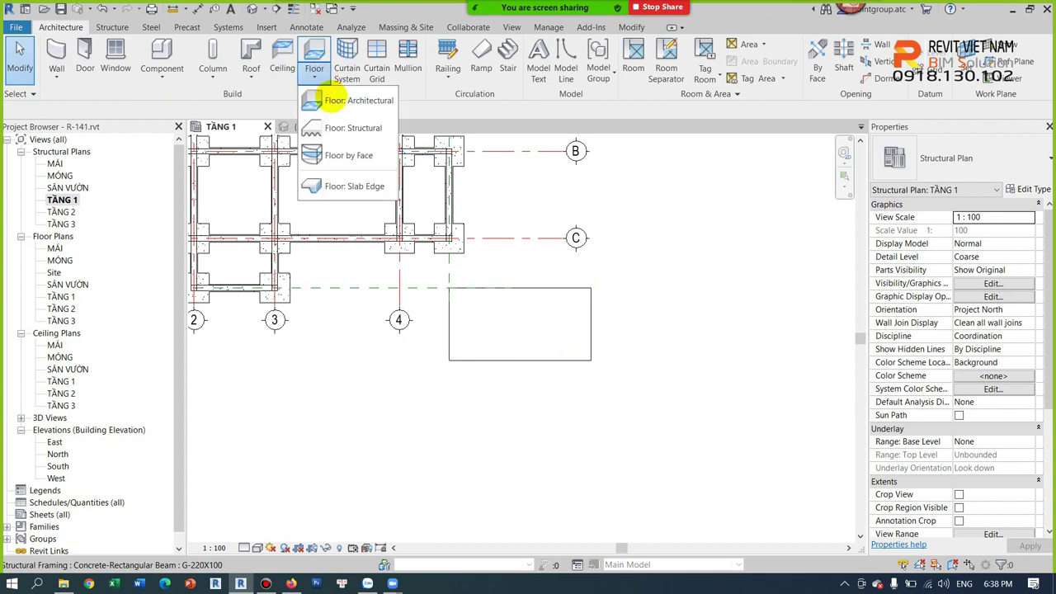
Start an architectural floor and create type FS- 120- BTCT with a 120 mm structure layer.
left_click(348, 129)
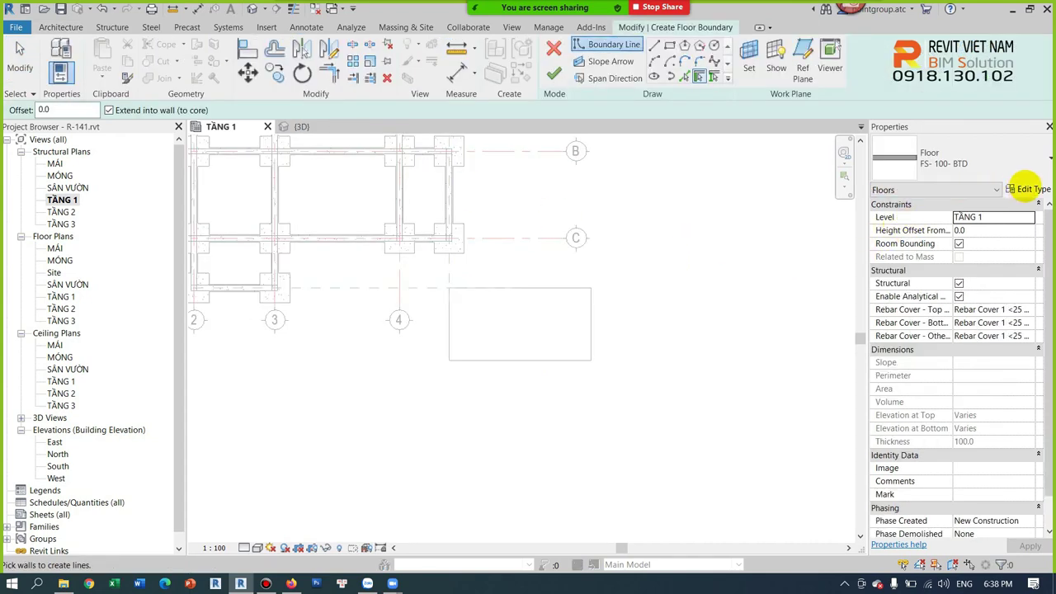
left_click(1028, 189)
left_click(927, 120)
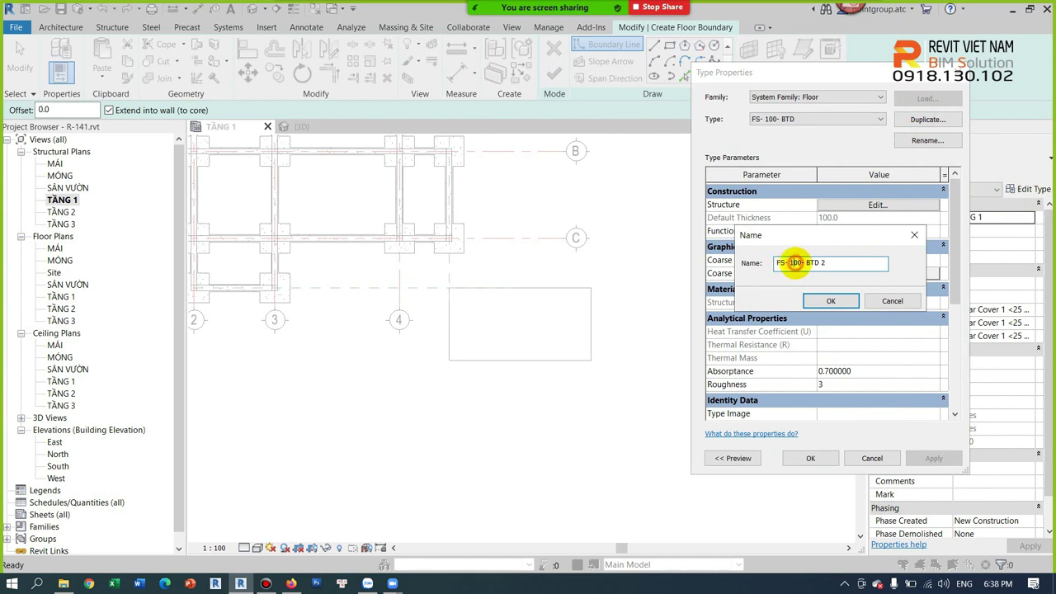
type("20- ")
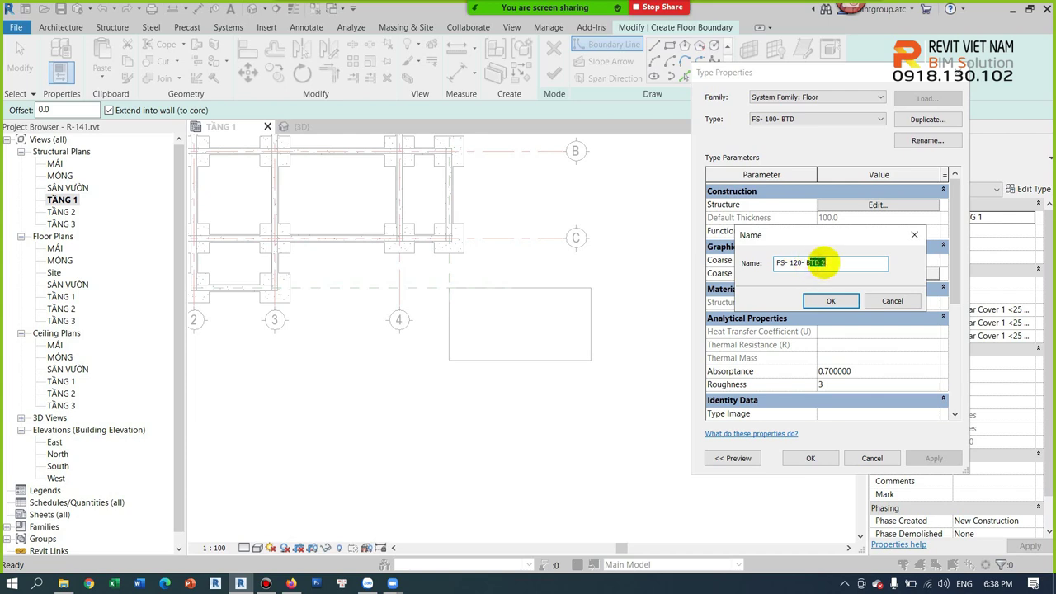
type("BT")
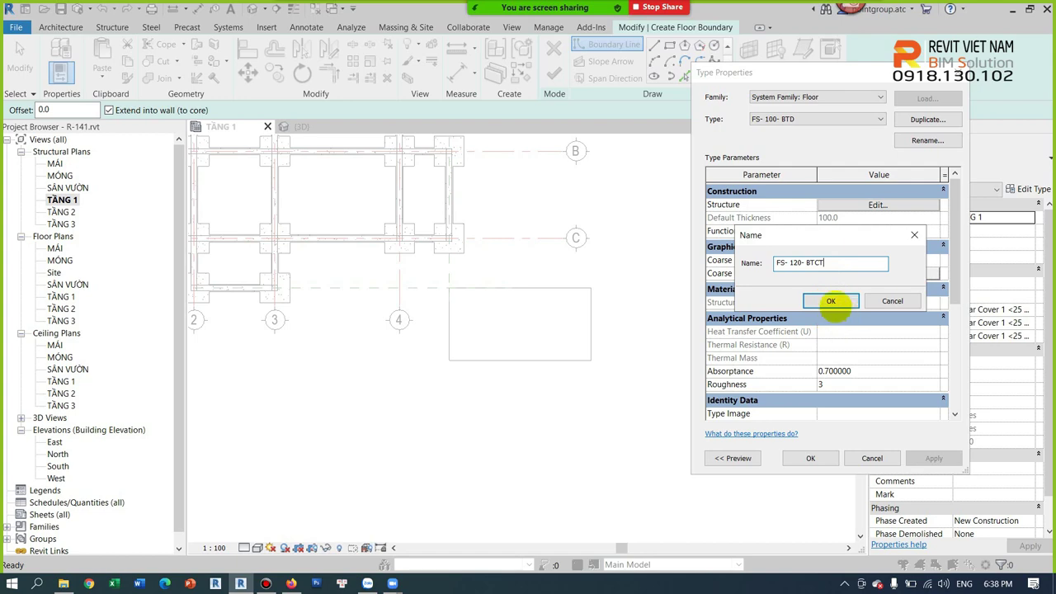
left_click(830, 300)
left_click(862, 206)
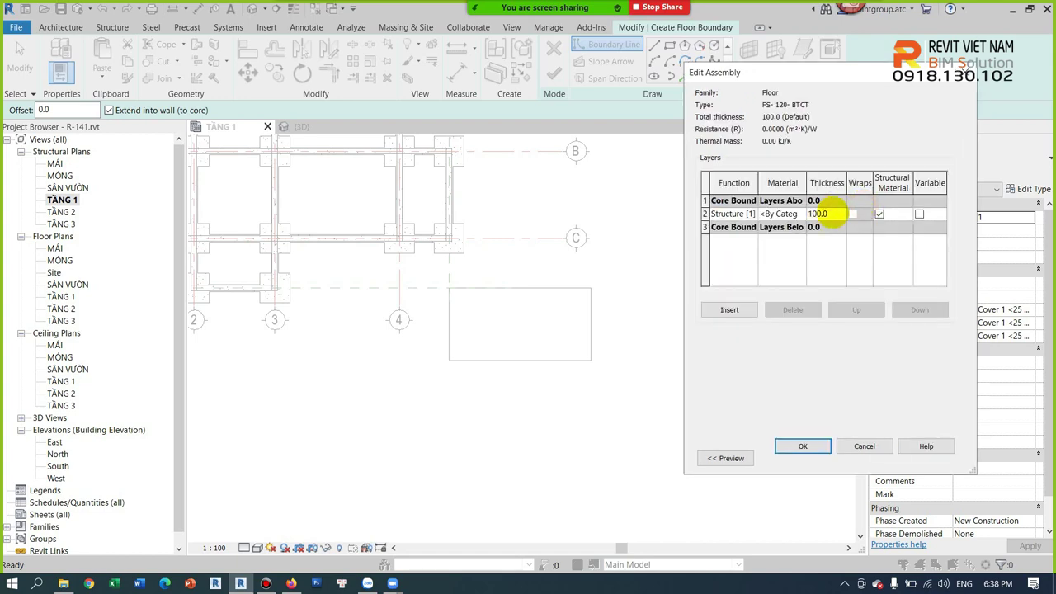
left_click_drag(833, 213, 788, 219)
type("120")
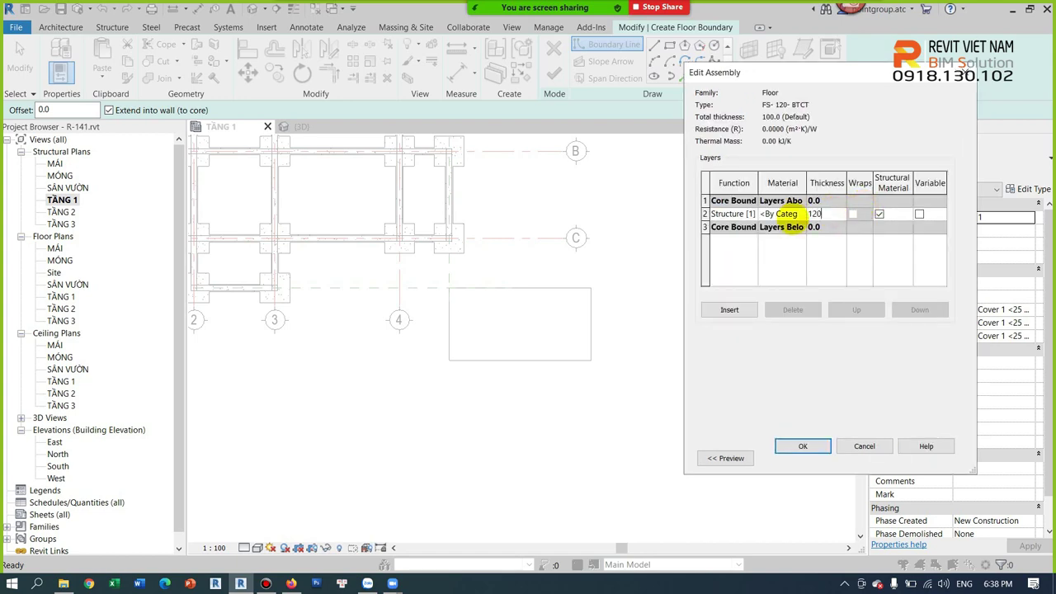
left_click(800, 446)
left_click(802, 451)
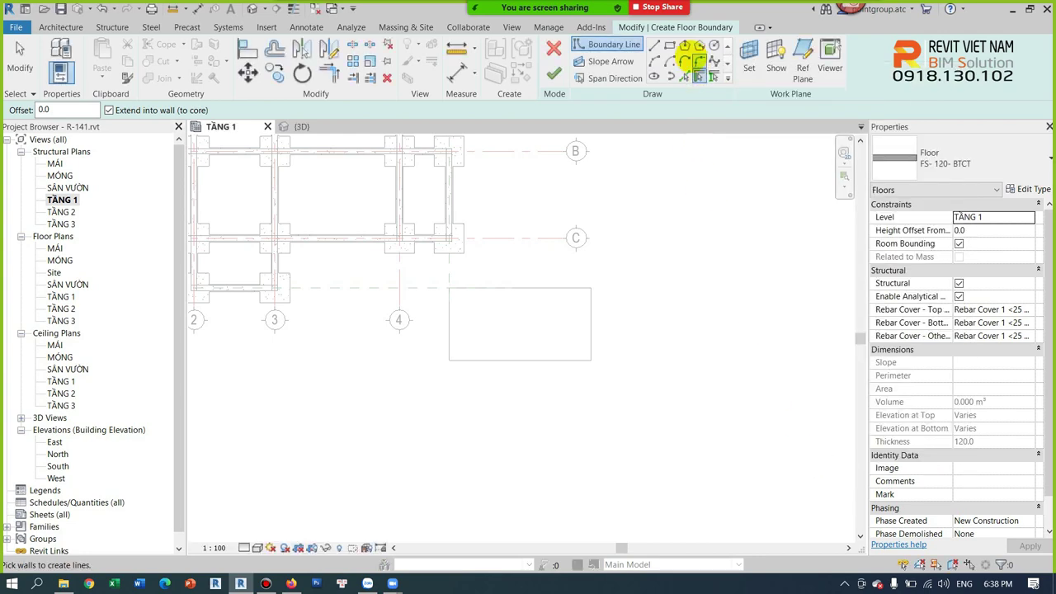
Sketch a rectangle below the first floor, raise its bottom edge, and finish the floor.
left_click(670, 45)
left_click(449, 380)
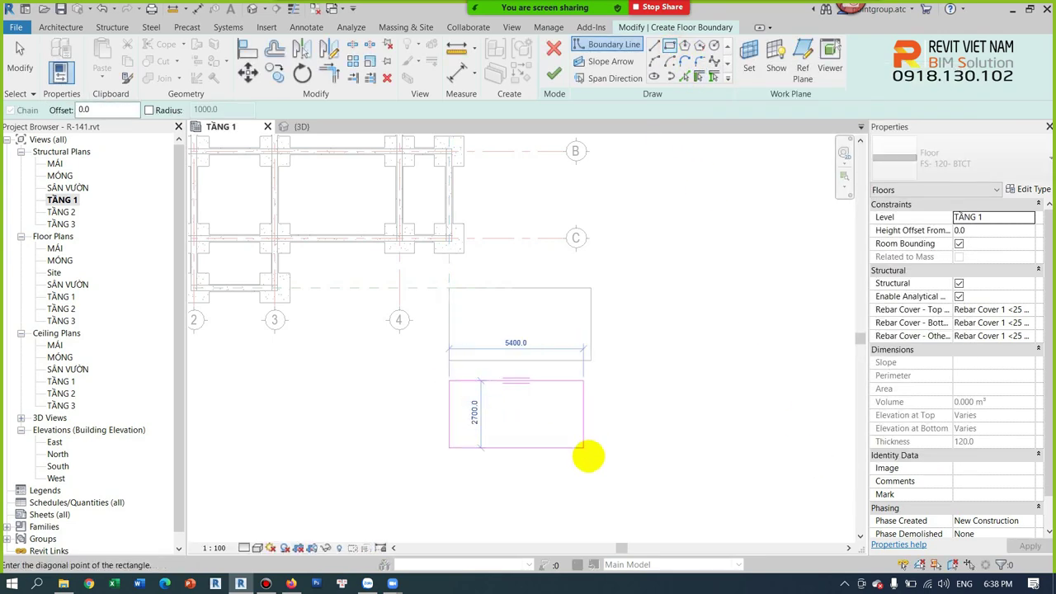
left_click(591, 465)
key("Escape")
left_click(544, 465)
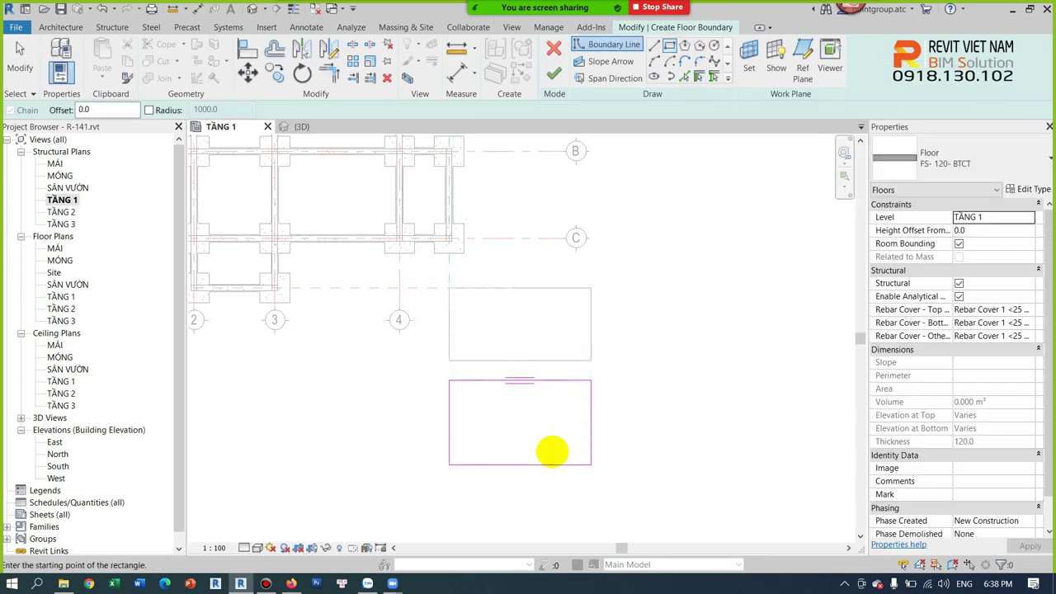
left_click_drag(561, 462, 561, 445)
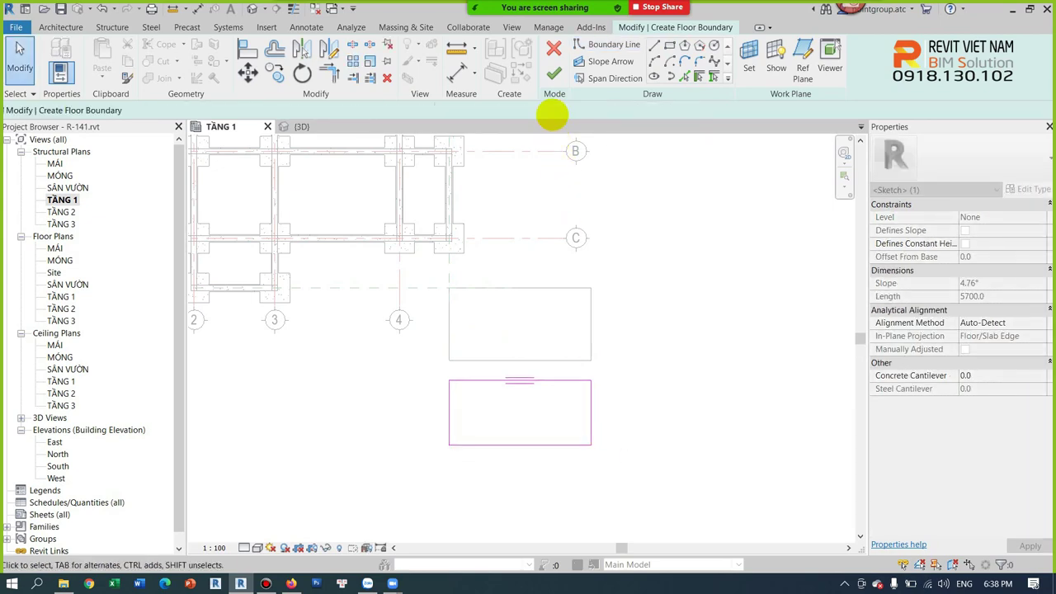
left_click(554, 74)
Delete the lower floor's span direction symbol.
scroll(551, 360, "up", 2)
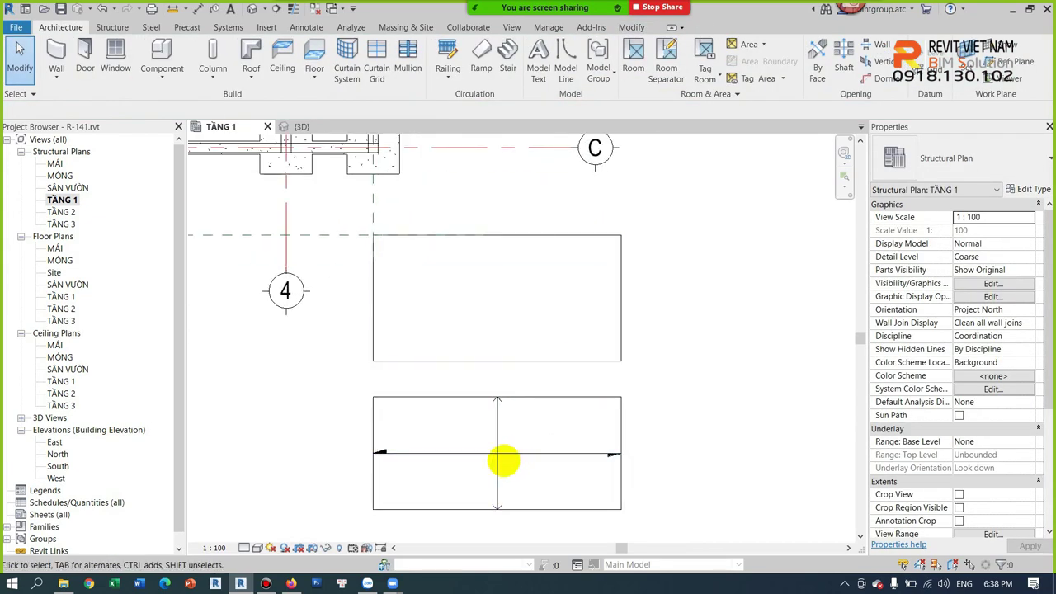
left_click(501, 456)
key("Delete")
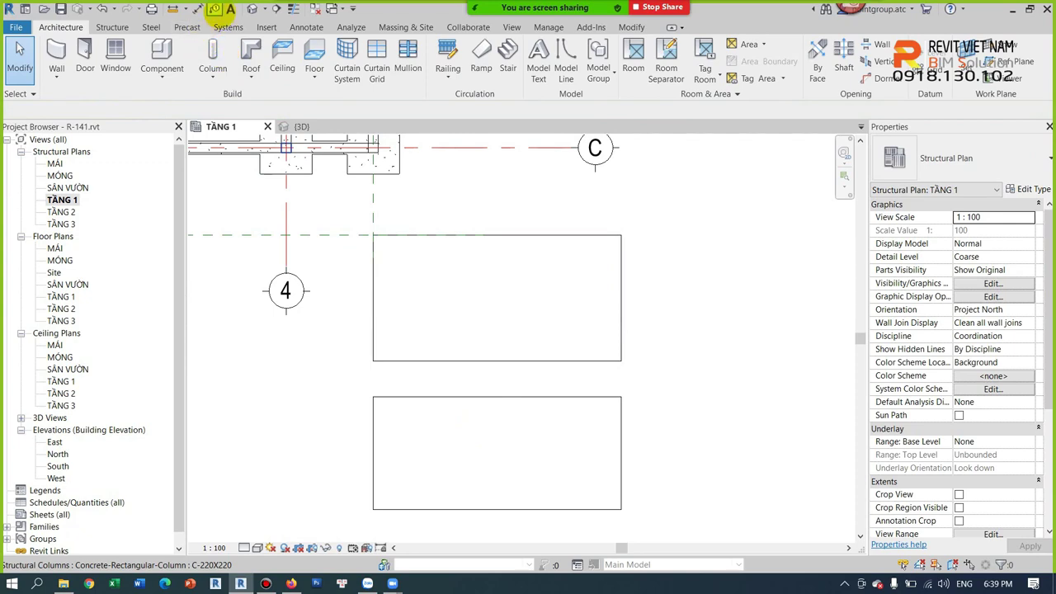
Inspect both slabs and framing in 3D, then return to the TẦNG 1 plan.
left_click(252, 9)
scroll(627, 387, "up", 2)
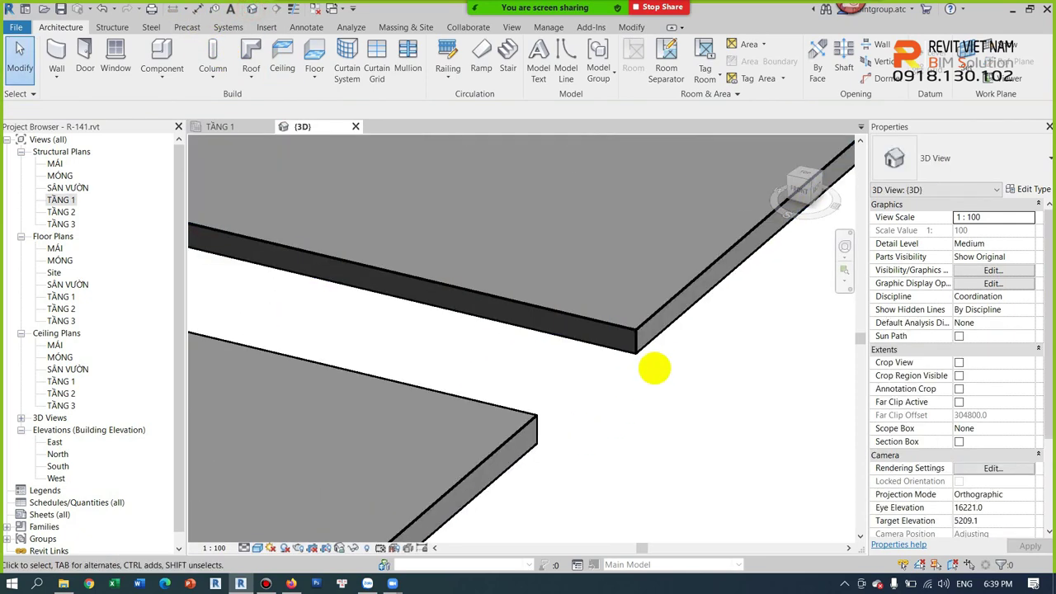
left_click(636, 353)
scroll(638, 371, "down", 2)
scroll(641, 413, "down", 1)
mouse_move(643, 451)
middle_mouse_down("shift")
mouse_move(510, 233)
mouse_move(570, 481)
mouse_move(471, 236)
middle_mouse_up("shift")
left_click(565, 453)
key("Escape")
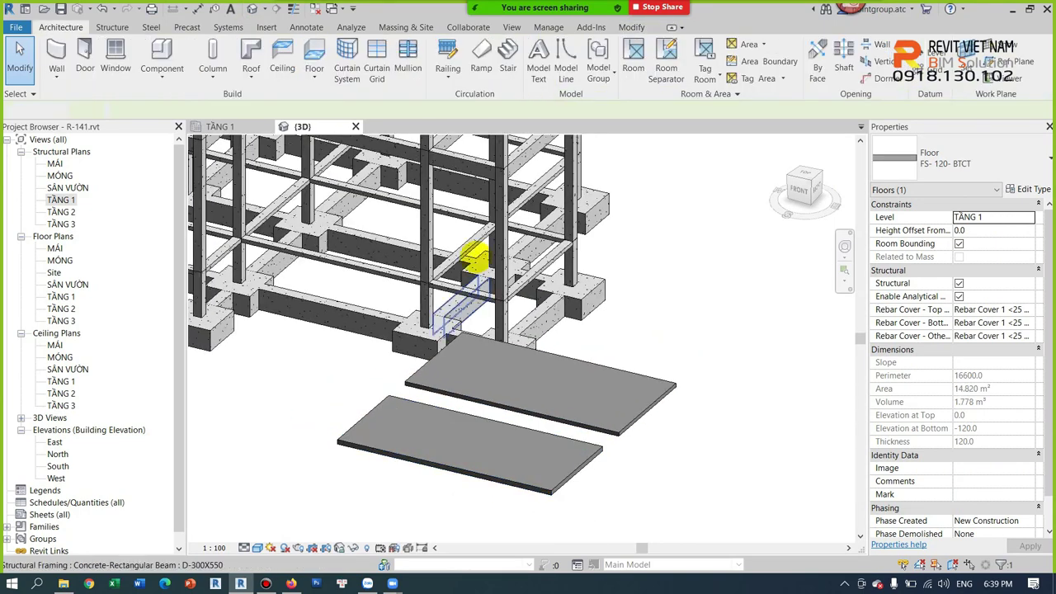
middle_click_drag(462, 181, 477, 264)
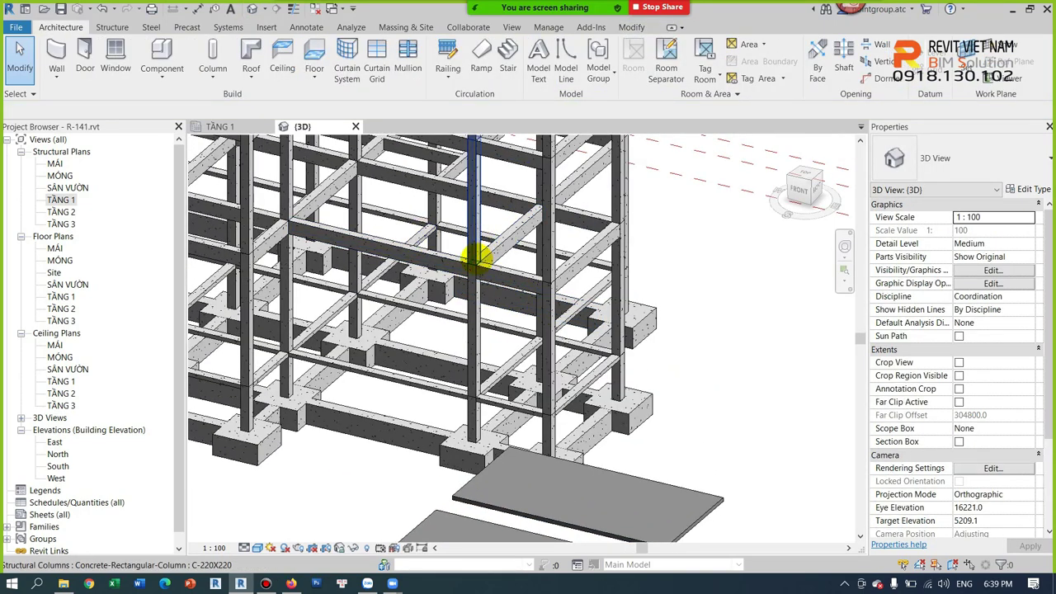
double_click(61, 199)
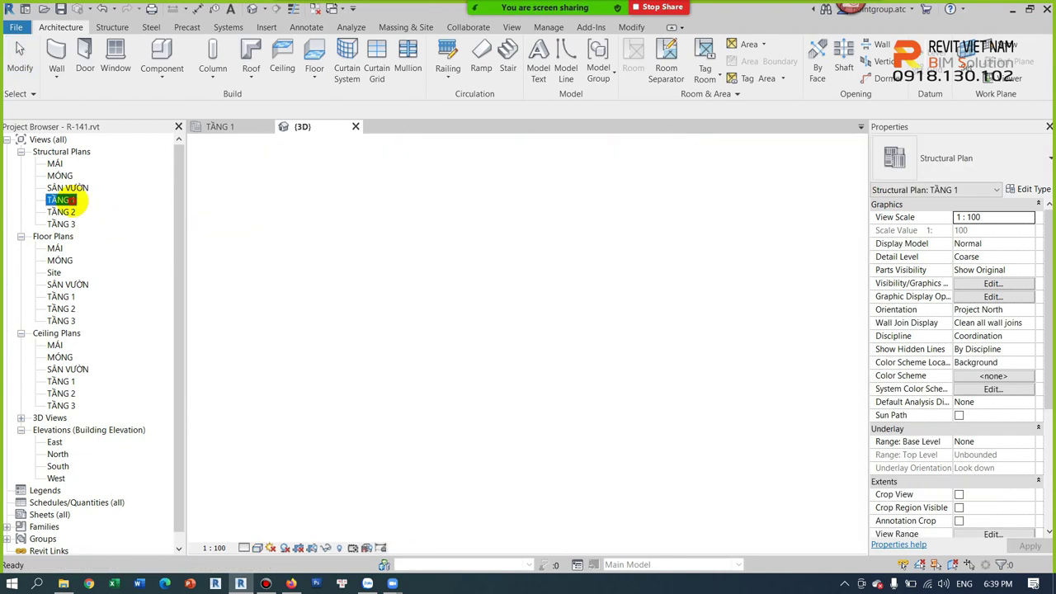
scroll(568, 363, "down", 1)
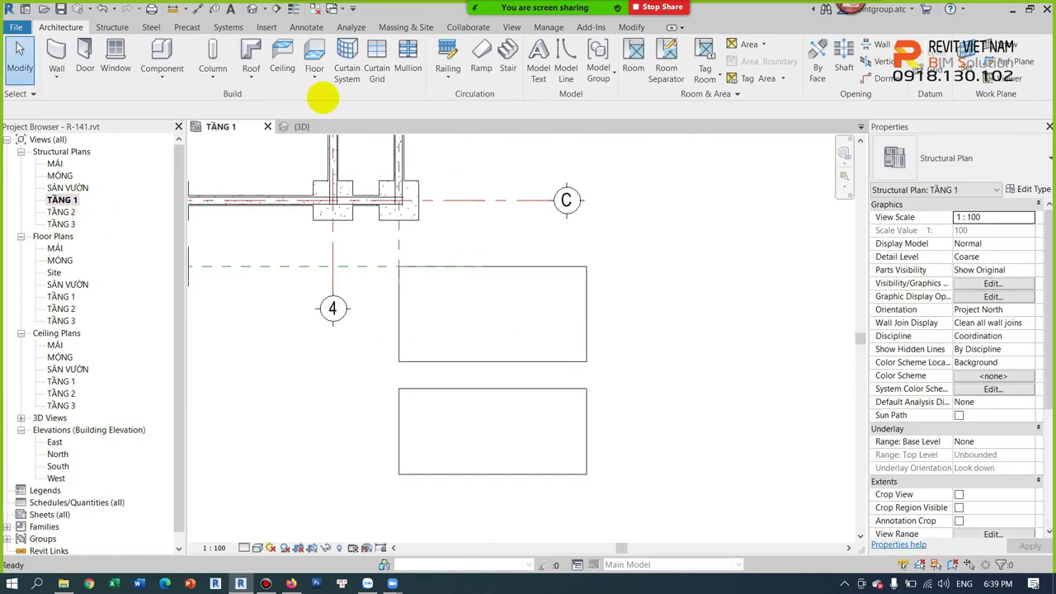
Start an architectural floor and duplicate FS- 120- BTCT as FF01-50-GACH GRANITE 600X600.
left_click(313, 76)
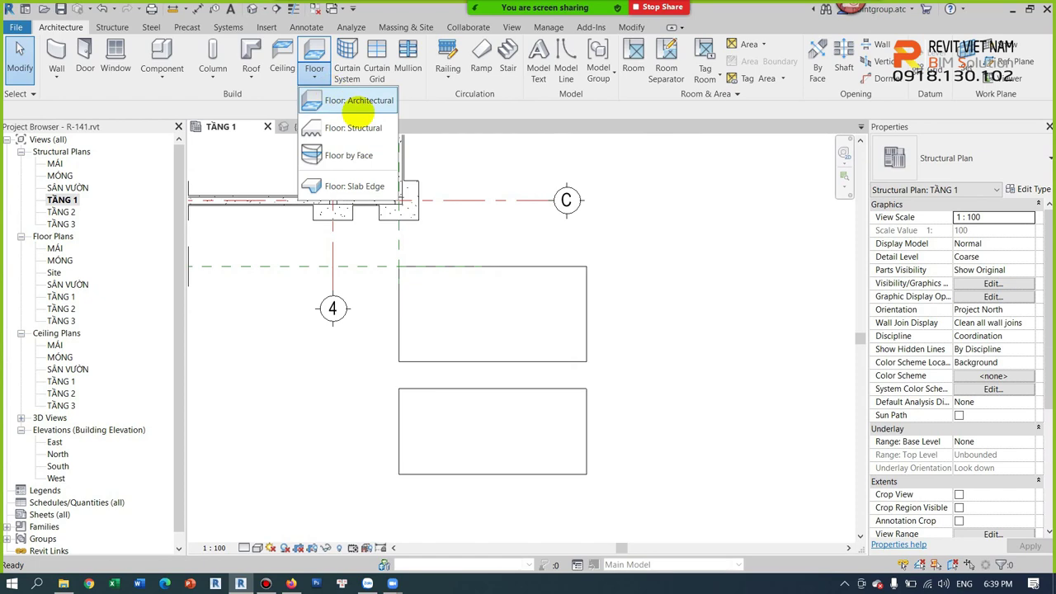
left_click(353, 102)
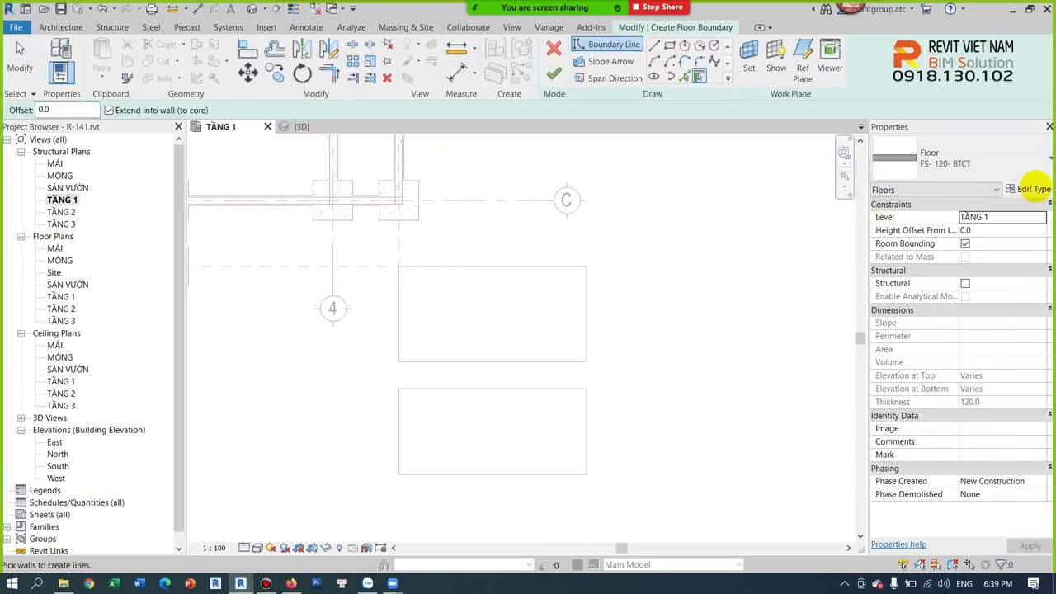
left_click(1029, 190)
left_click(927, 119)
left_click(792, 263)
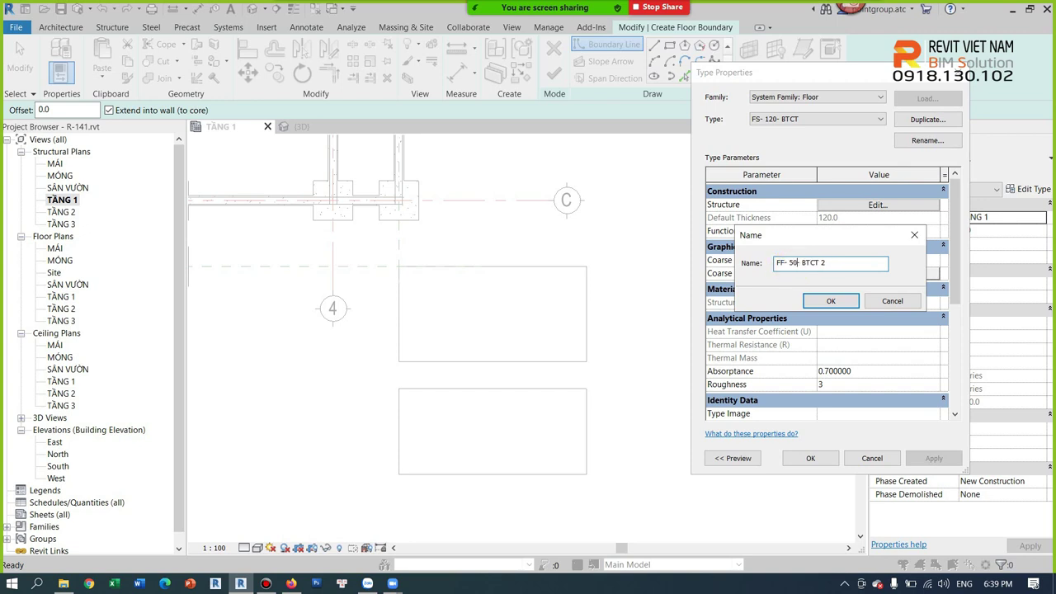
left_click_drag(800, 263, 854, 262)
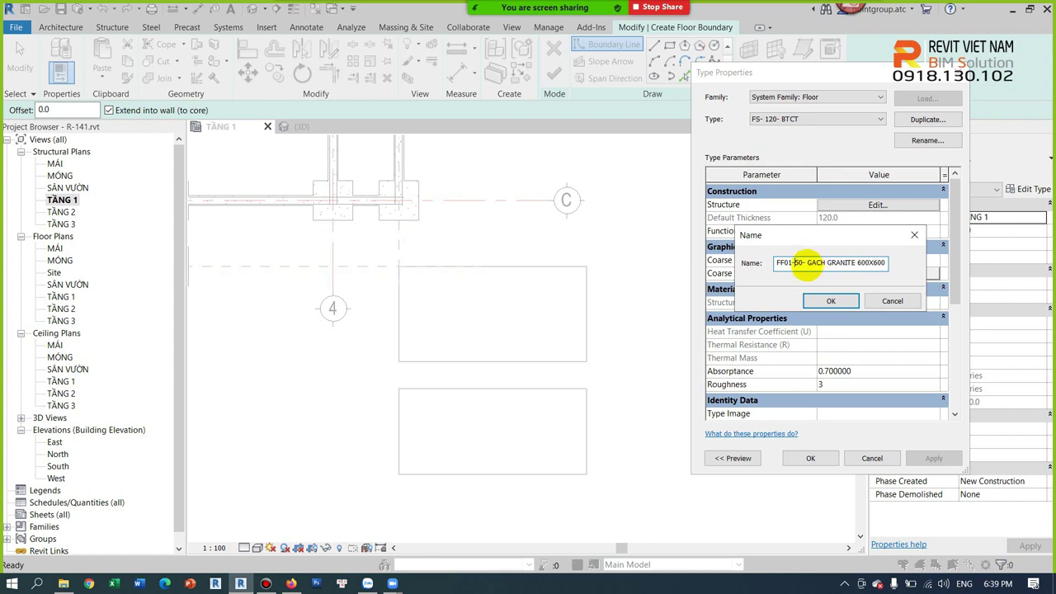
double_click(867, 262)
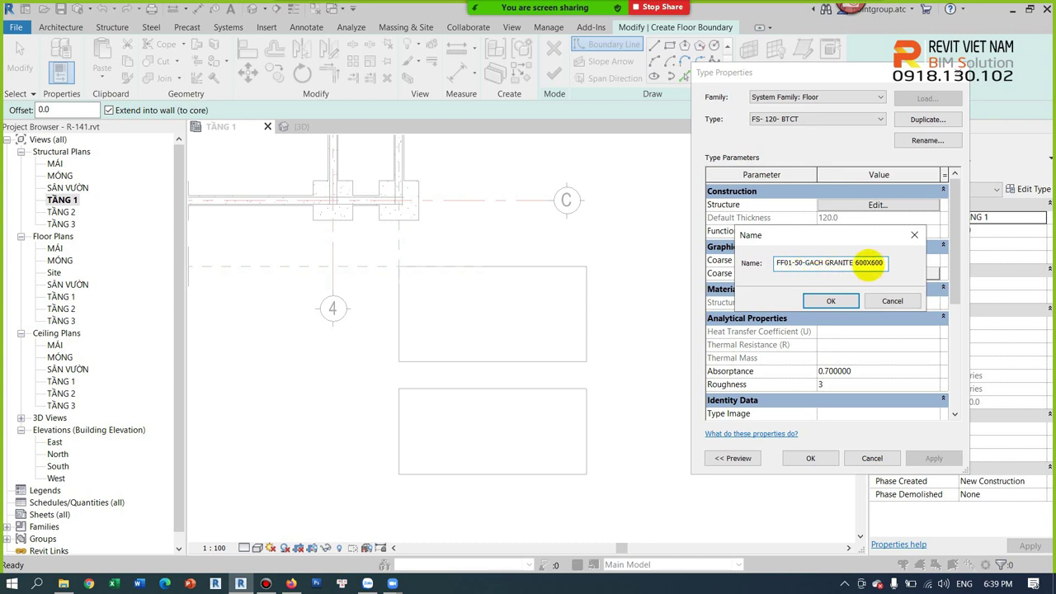
left_click(830, 300)
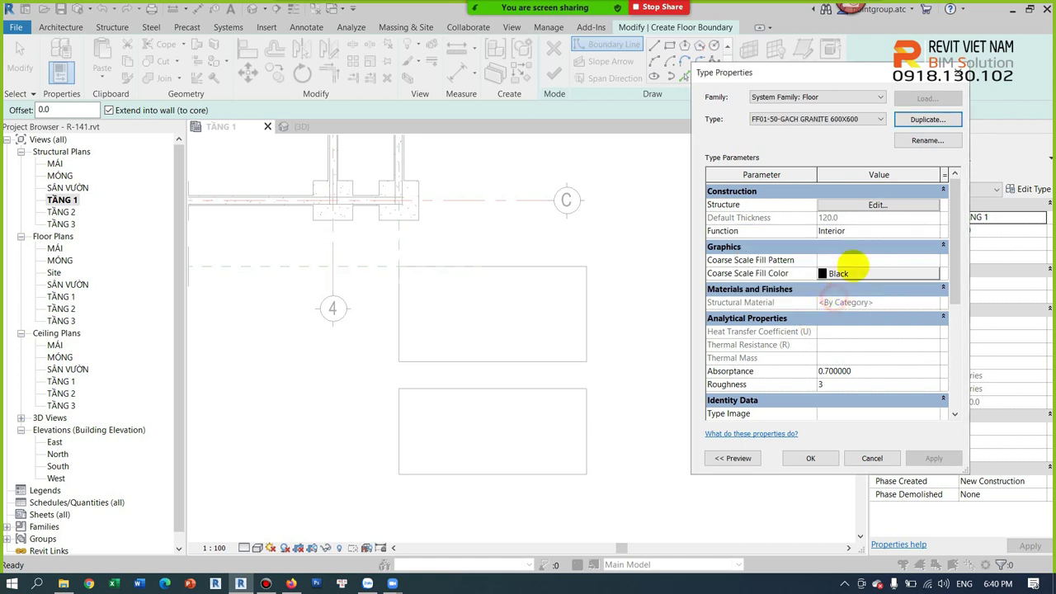
Make the granite type's single layer 50 mm Finish 1 [4] and preview the section.
left_click(872, 206)
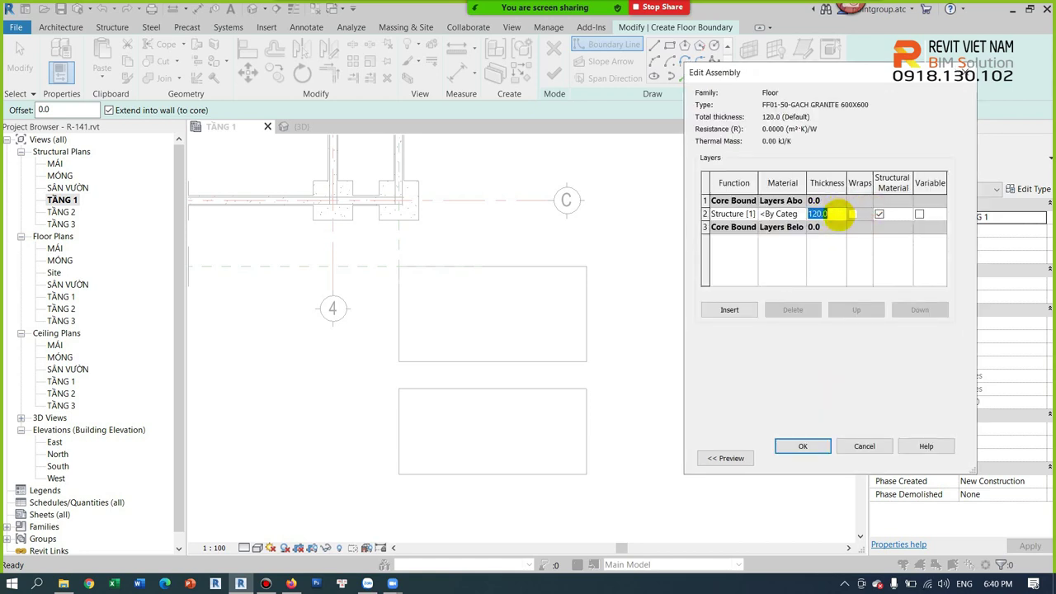
type("50")
left_click(822, 235)
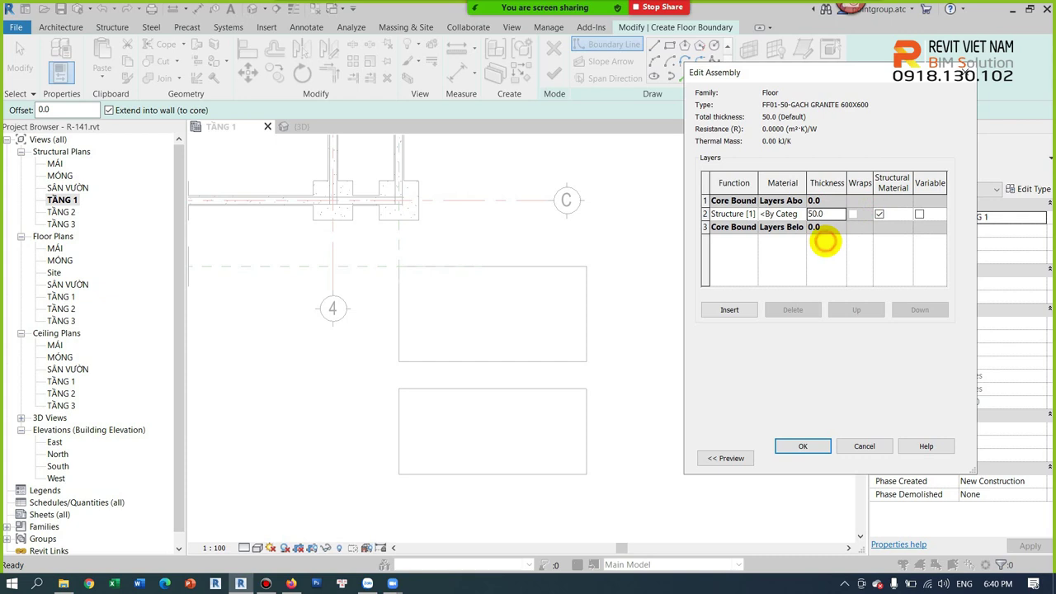
left_click(751, 214)
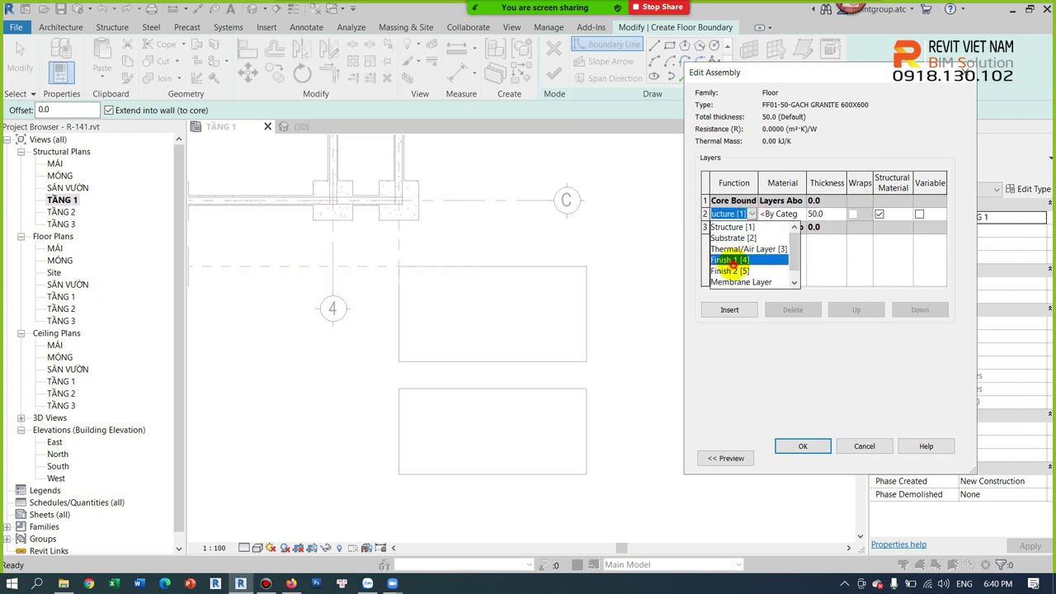
left_click(729, 259)
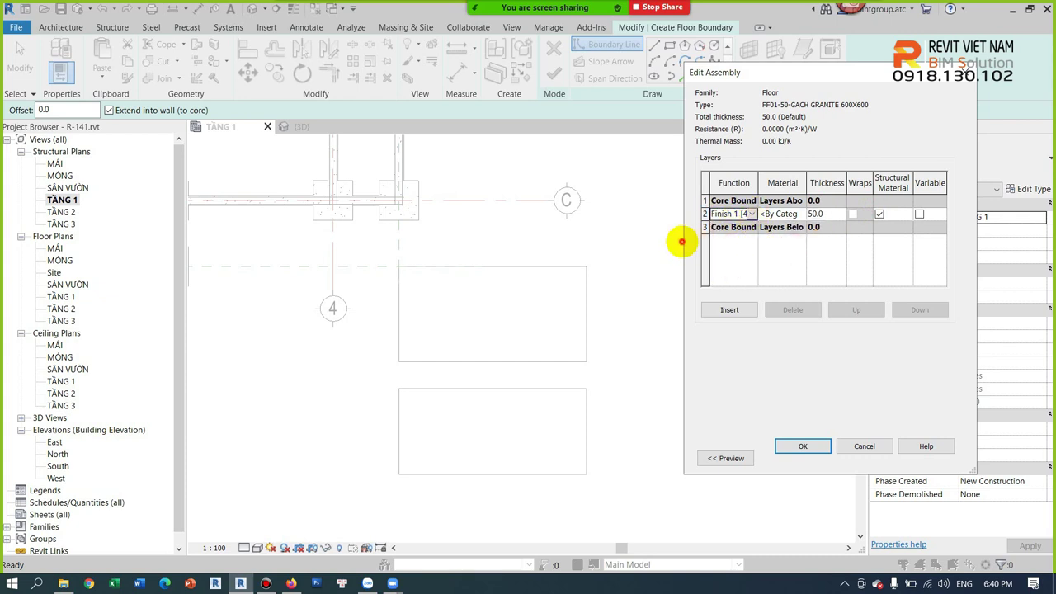
left_click(716, 458)
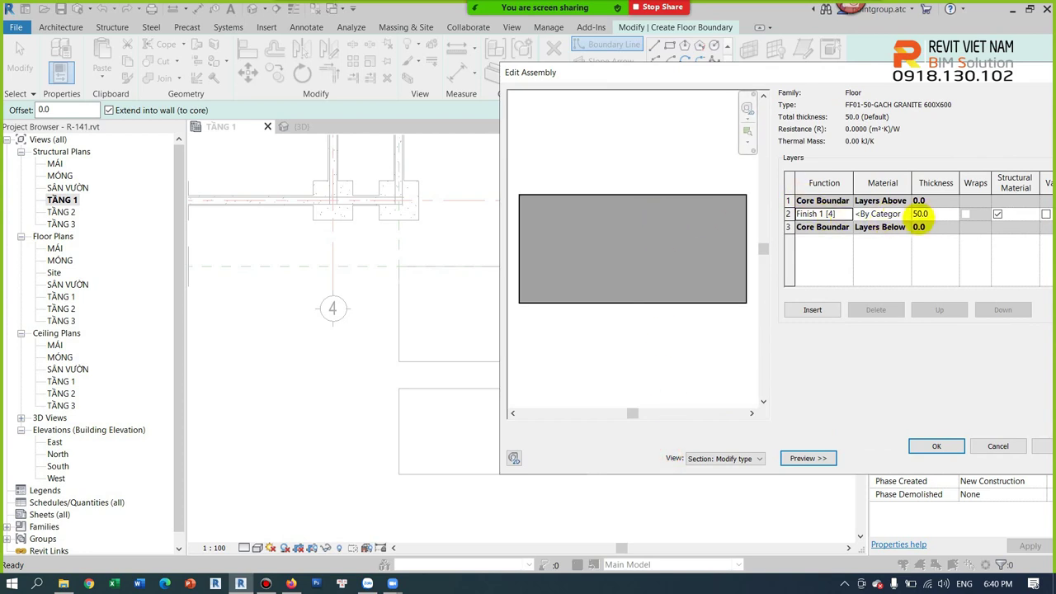
left_click(787, 213)
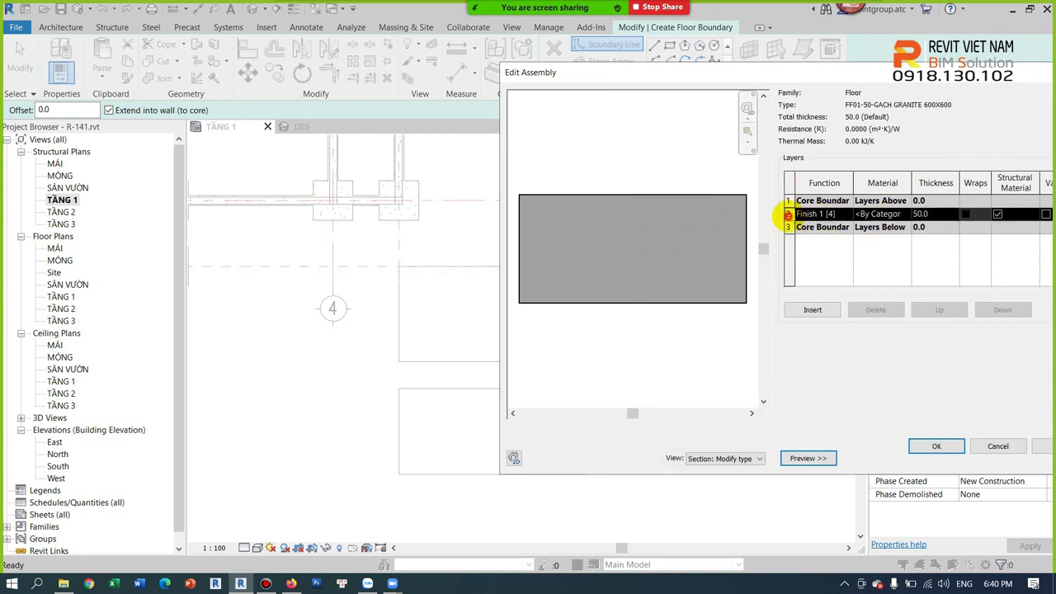
Split it into 20 mm Finish 2 [5] over 30 mm Finish 1 [4] and confirm.
left_click(812, 310)
left_click(940, 226)
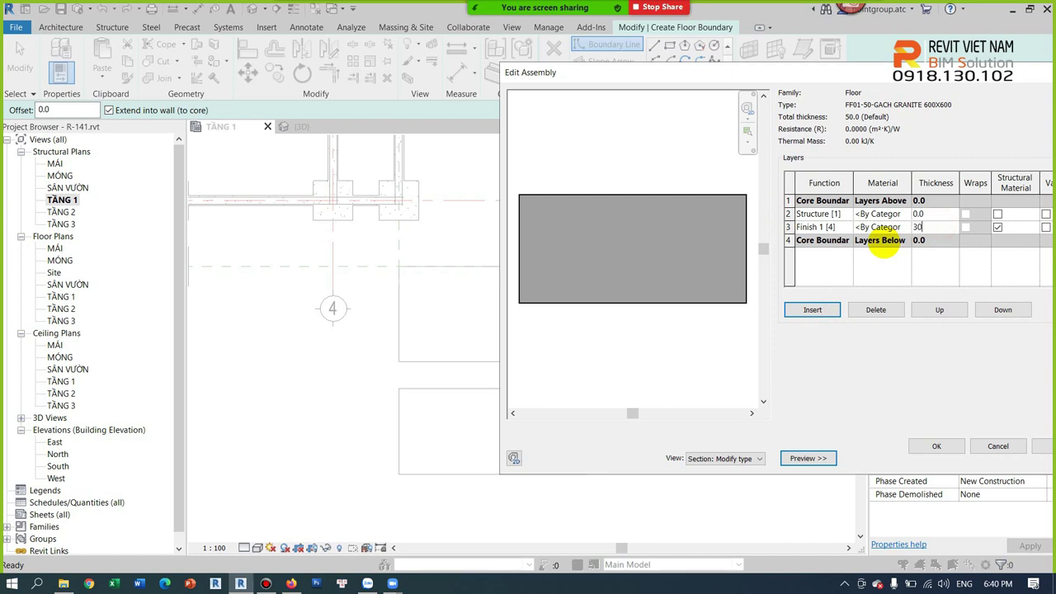
left_click(939, 213)
type("20")
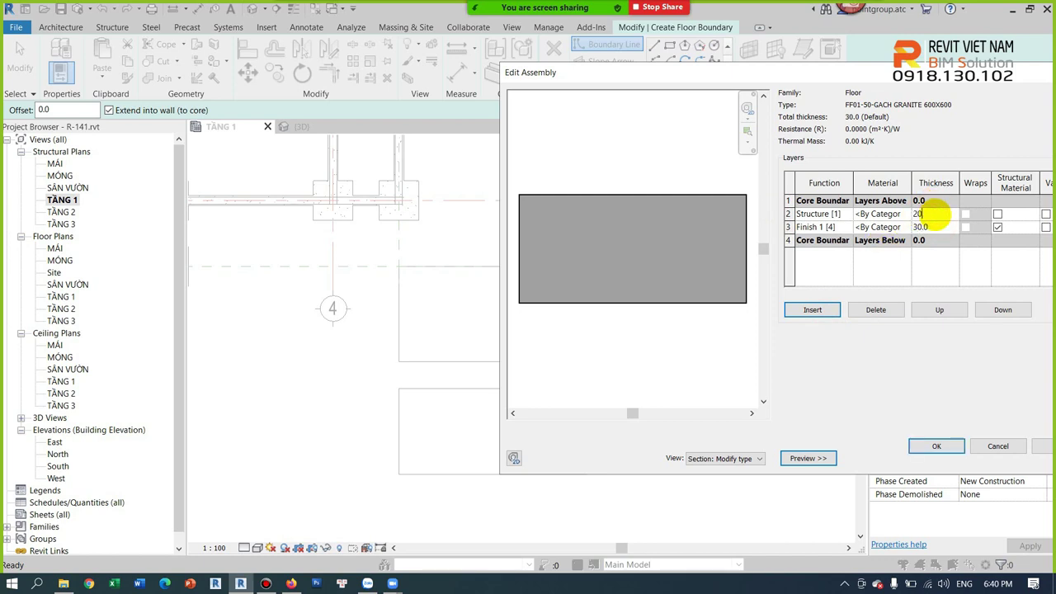
left_click(846, 228)
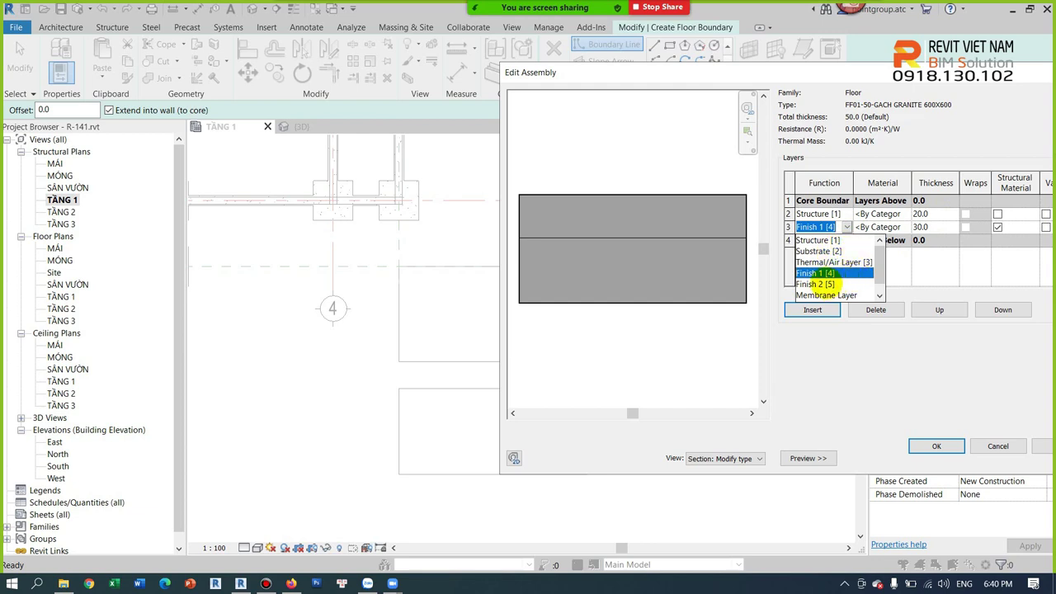
left_click(827, 273)
left_click(847, 214)
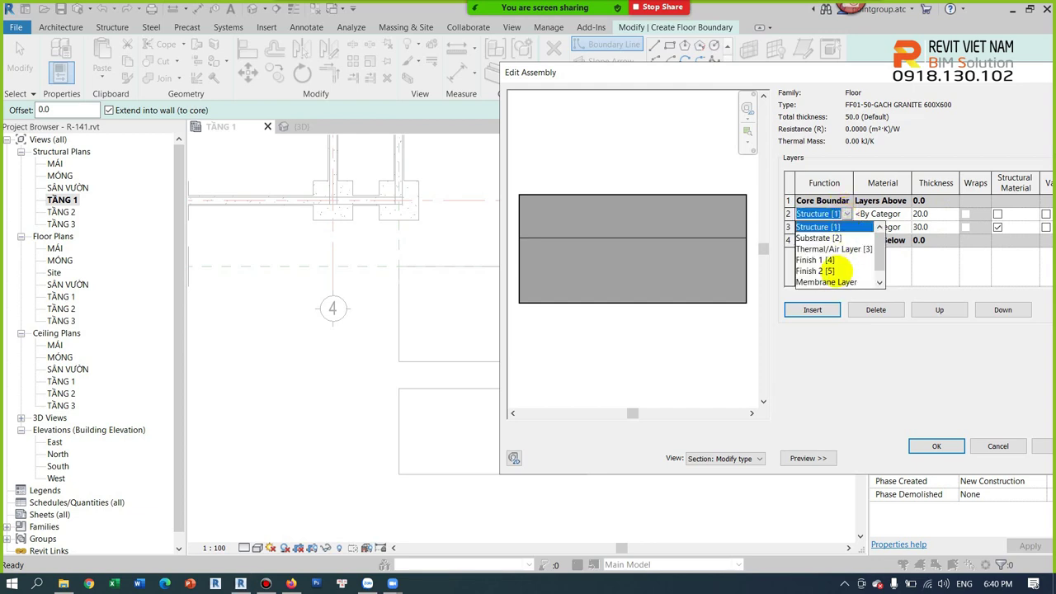
left_click(829, 260)
left_click(825, 215)
left_click(828, 273)
left_click(892, 267)
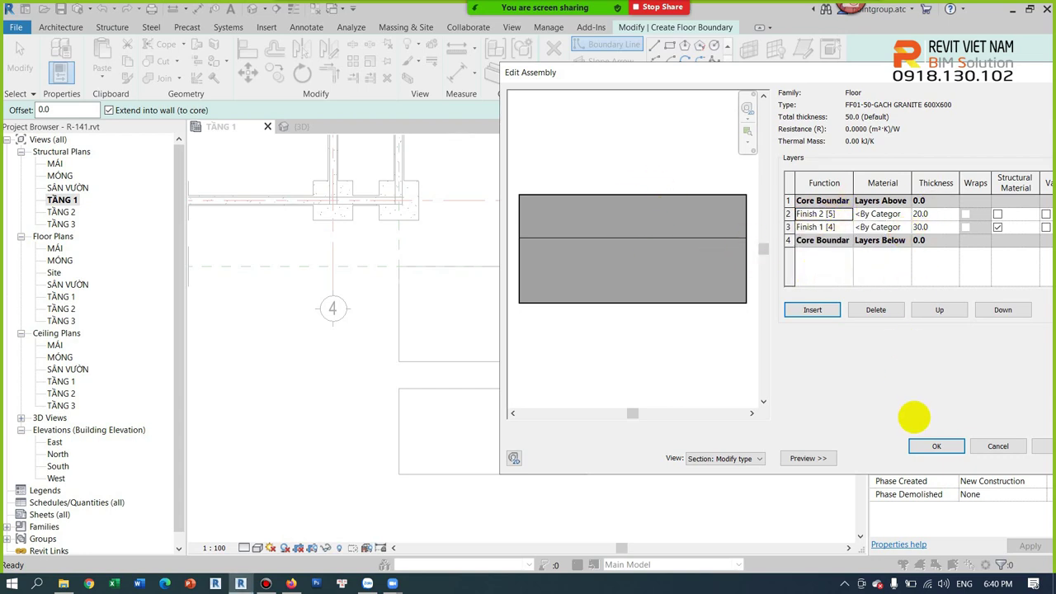
left_click(926, 445)
left_click(940, 446)
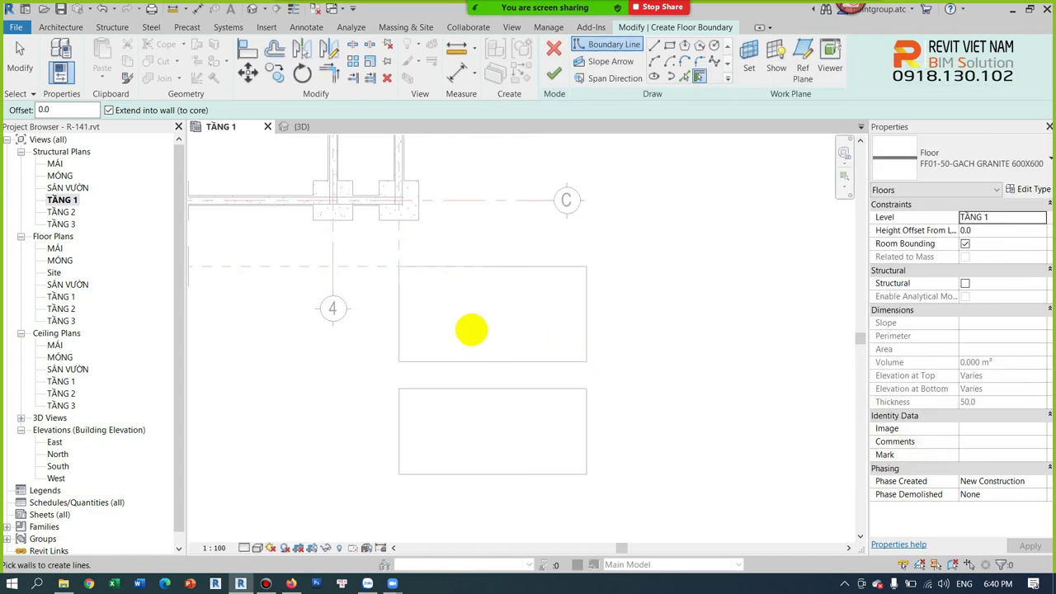
Sketch a rectangular granite floor over the room outline and finish it.
scroll(484, 348, "up", 2)
left_click(670, 45)
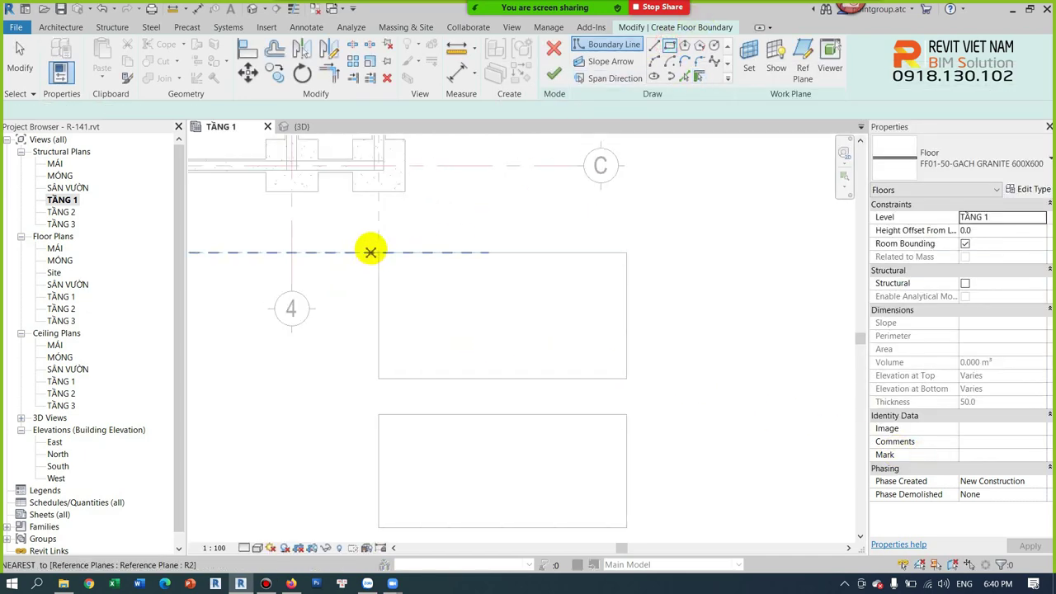
left_click(379, 252)
left_click(627, 378)
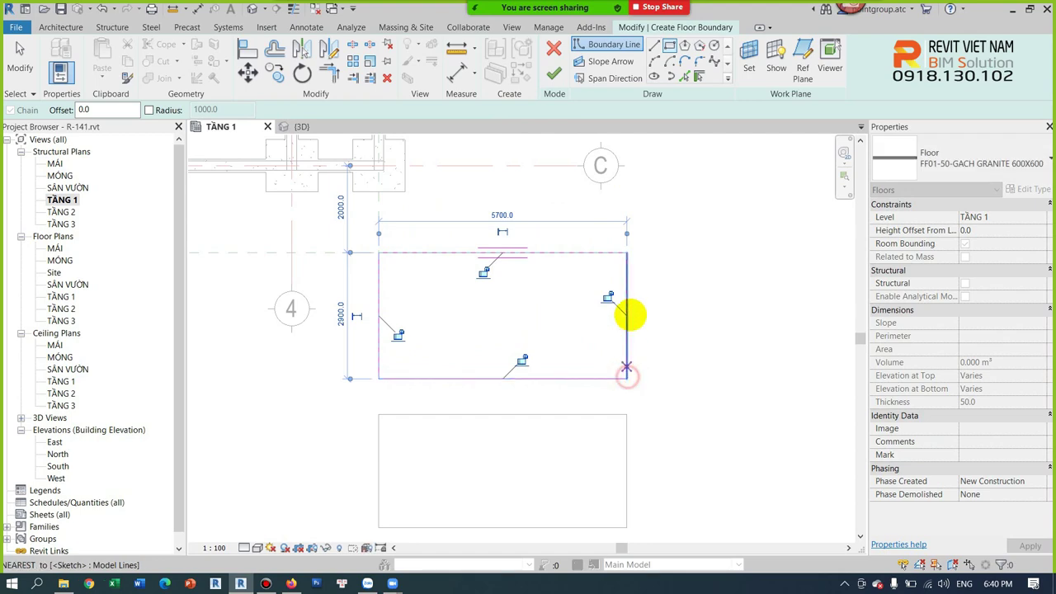
left_click(553, 73)
left_click(688, 292)
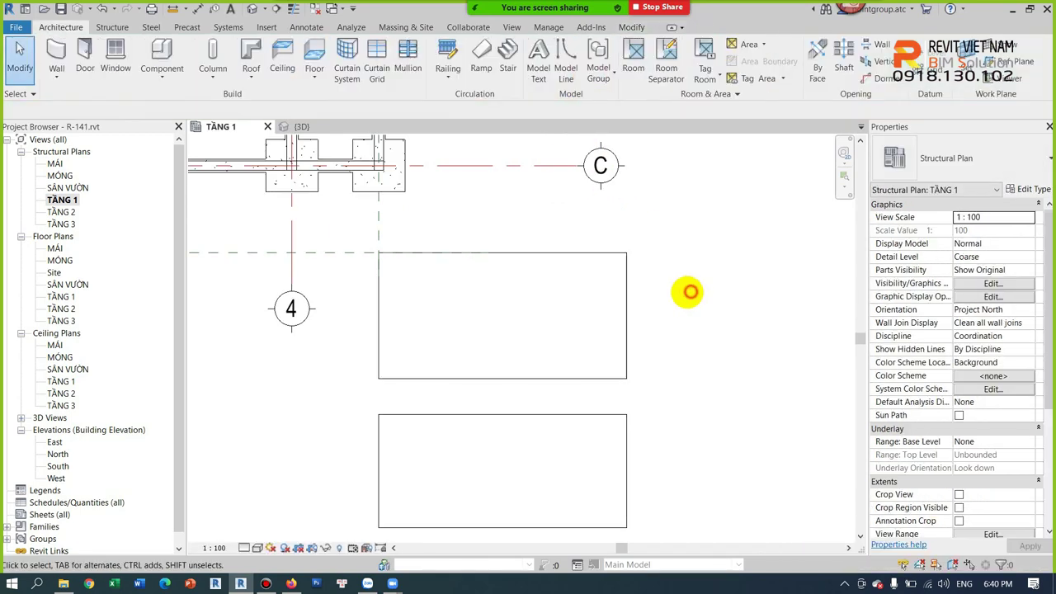
left_click(297, 126)
Set the FS-100-BTD structural slab's Height Offset From Level to -50, beneath the granite floor.
scroll(636, 460, "up", 3)
scroll(670, 524, "up", 2)
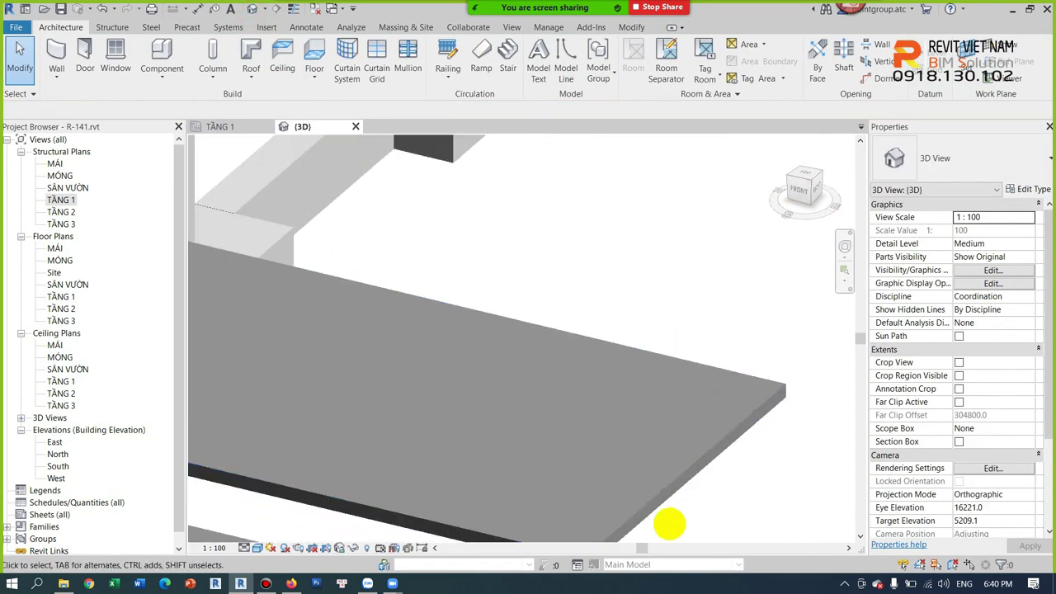
scroll(474, 378, "up", 2)
scroll(486, 366, "up", 2)
scroll(508, 353, "up", 2)
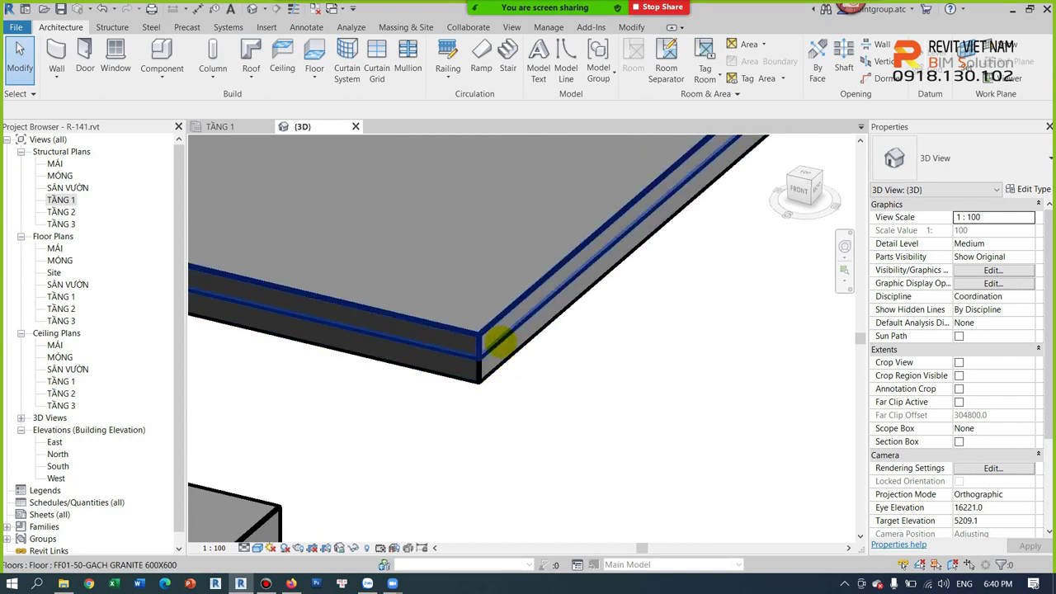
left_click(496, 339)
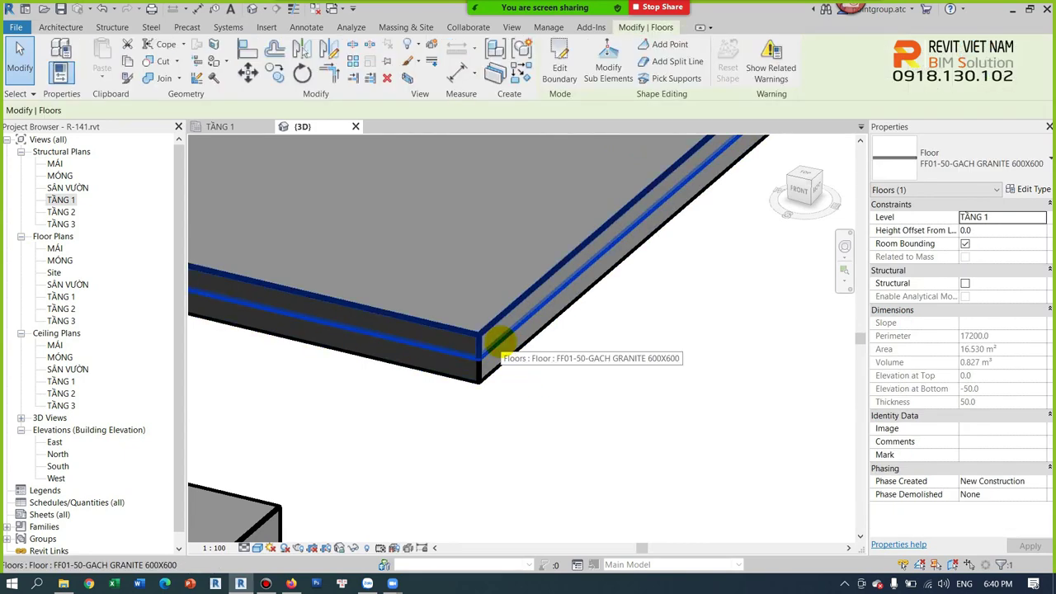
key("Escape")
left_click(488, 362)
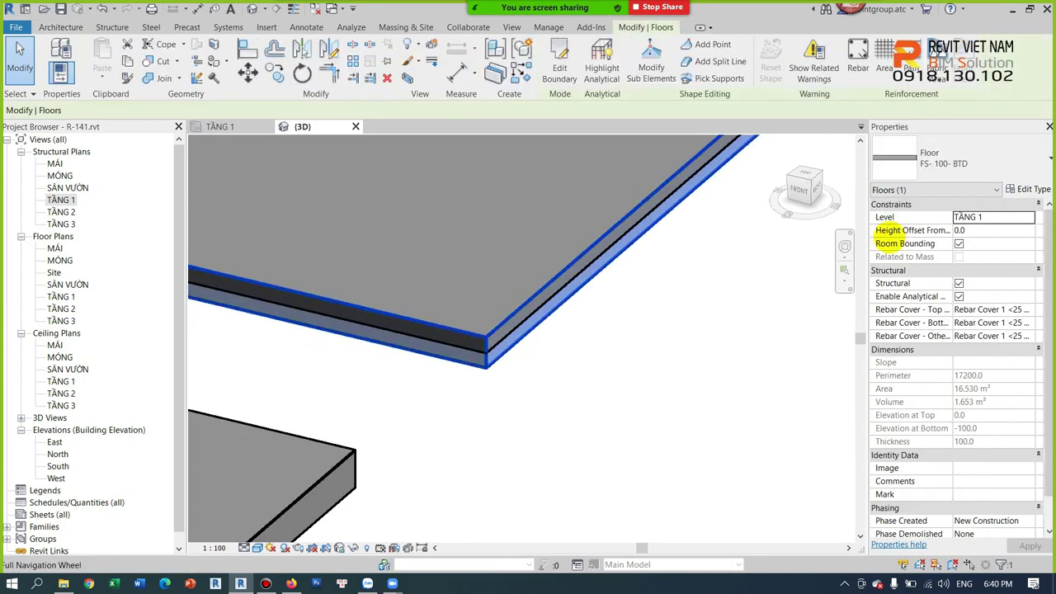
left_click(990, 231)
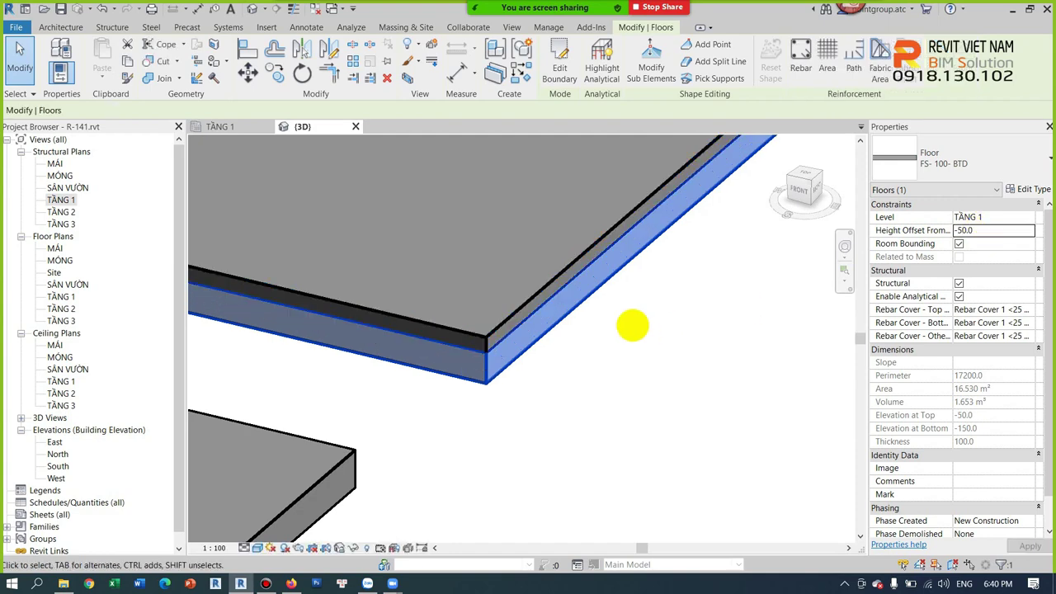
key("Escape")
Cycle selection between the granite floor and the FS-100-BTD slab to check their stacking.
left_click(484, 383)
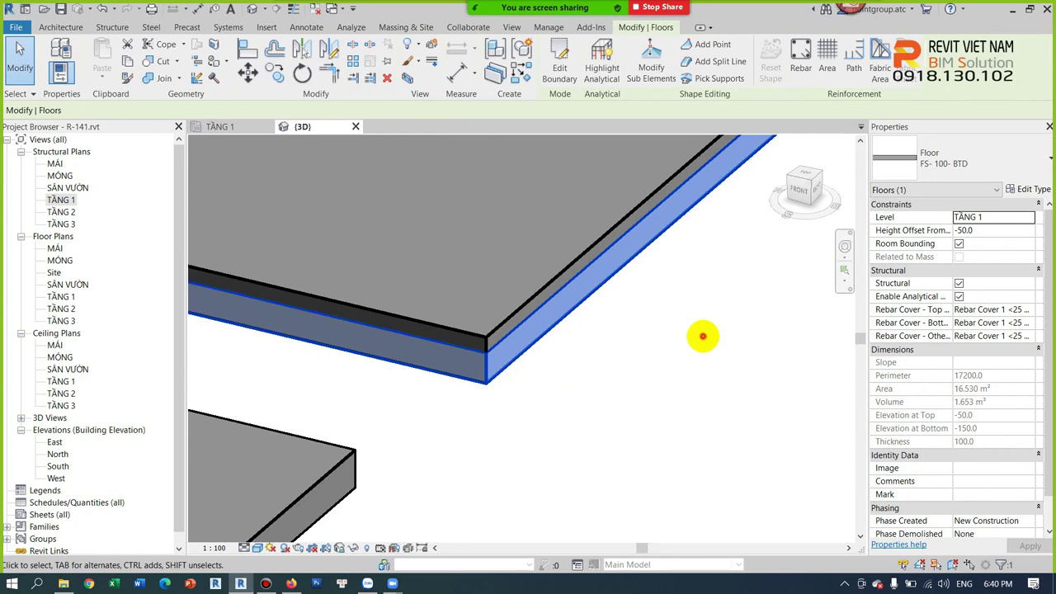
key("Escape")
left_click(509, 314)
mouse_move(550, 320)
middle_mouse_down()
mouse_move(600, 464)
mouse_move(607, 396)
middle_mouse_up()
key("Escape")
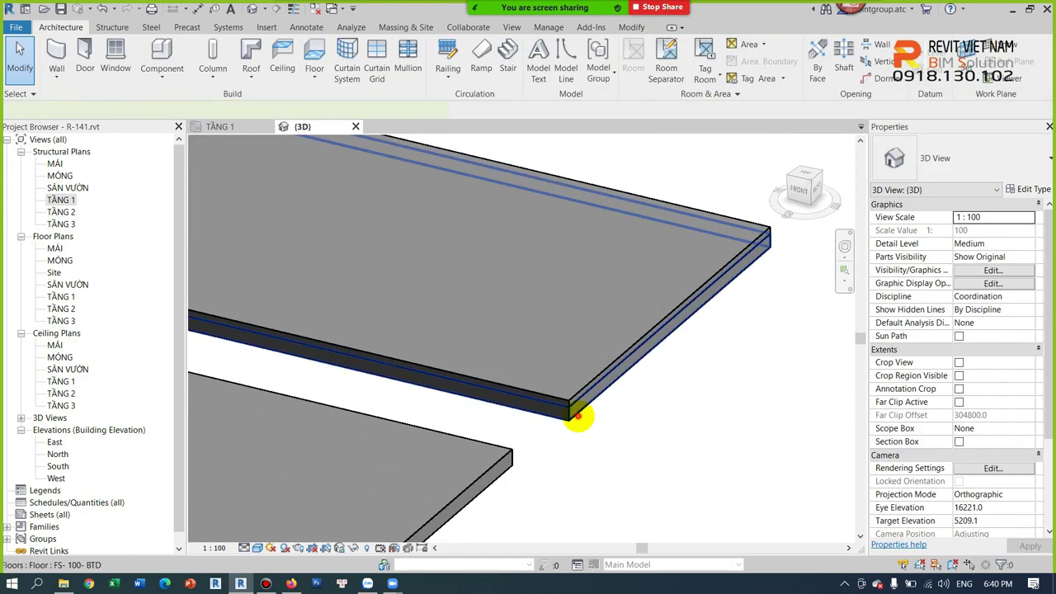
left_click(576, 416)
key("Escape")
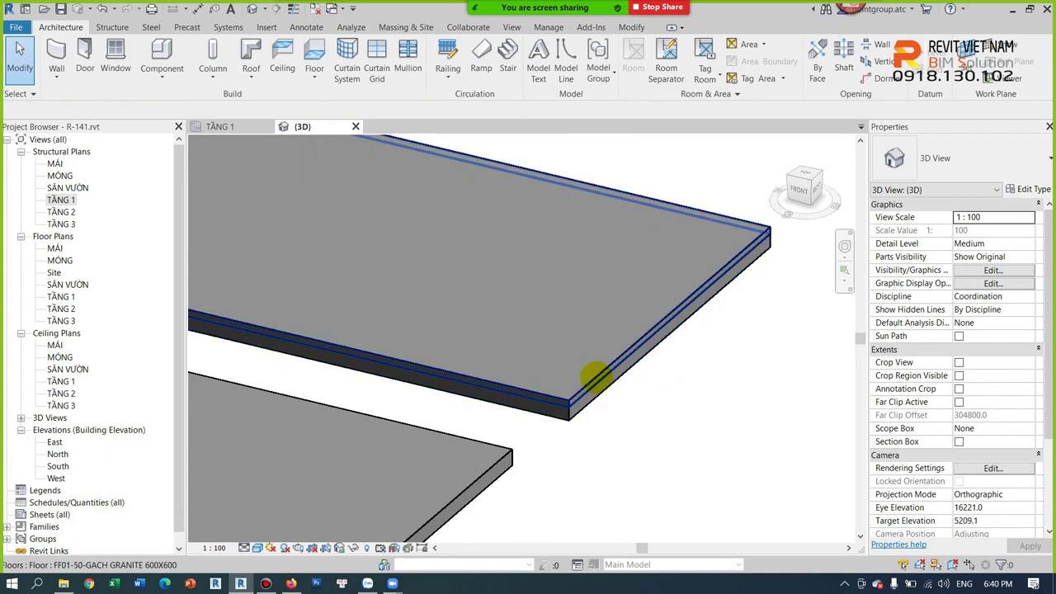
left_click(594, 378)
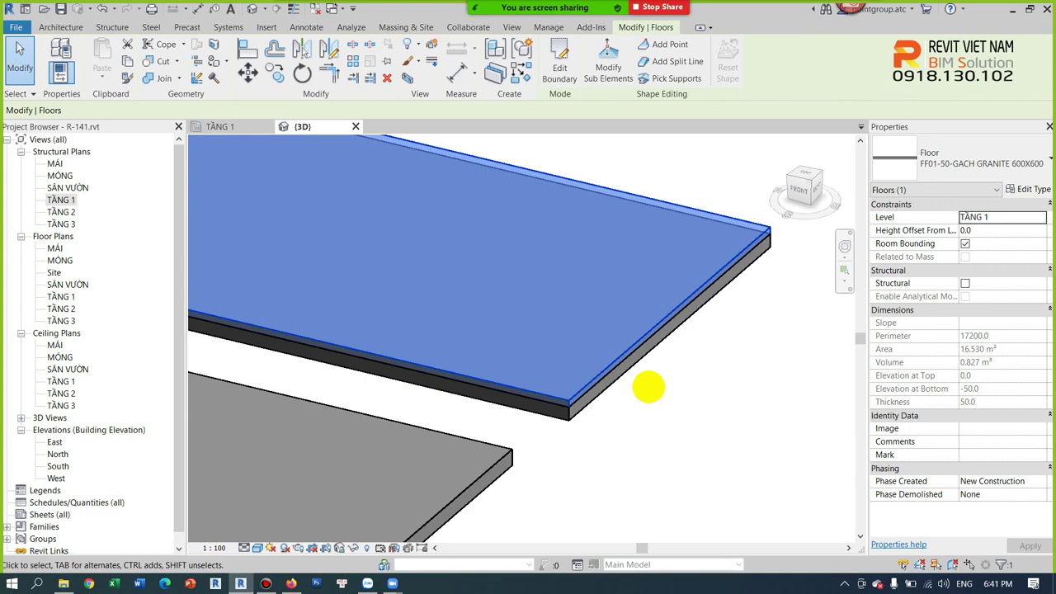
key("Escape")
left_click(571, 413)
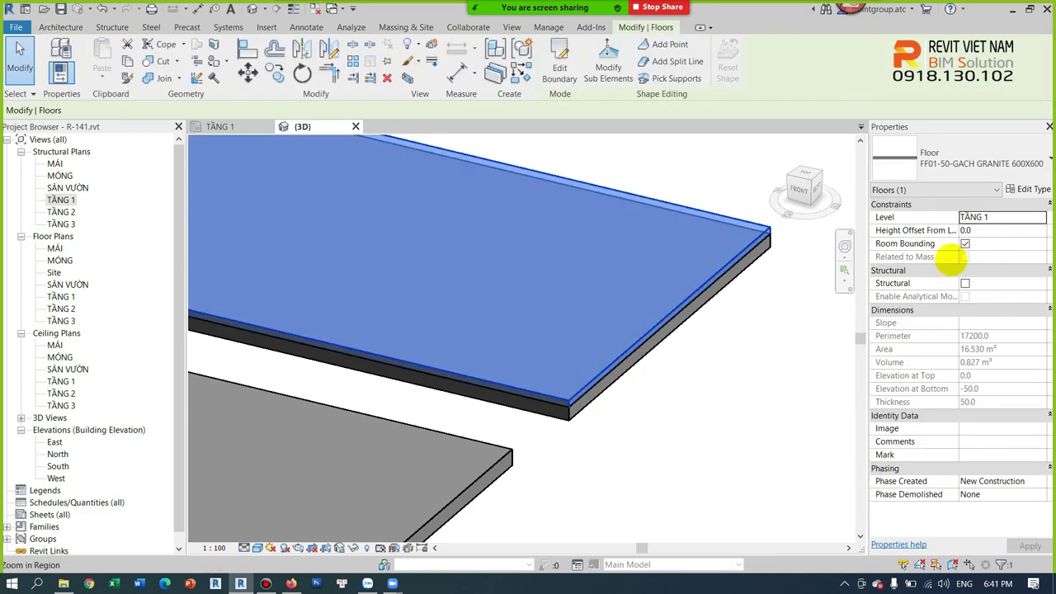
key("Escape")
left_click(609, 393)
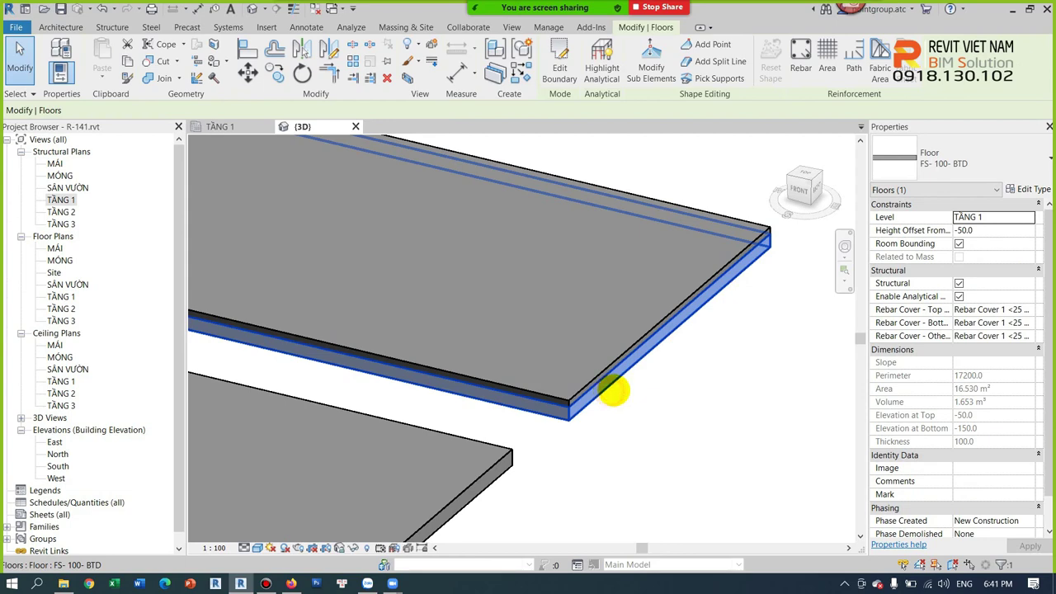
left_click(702, 413)
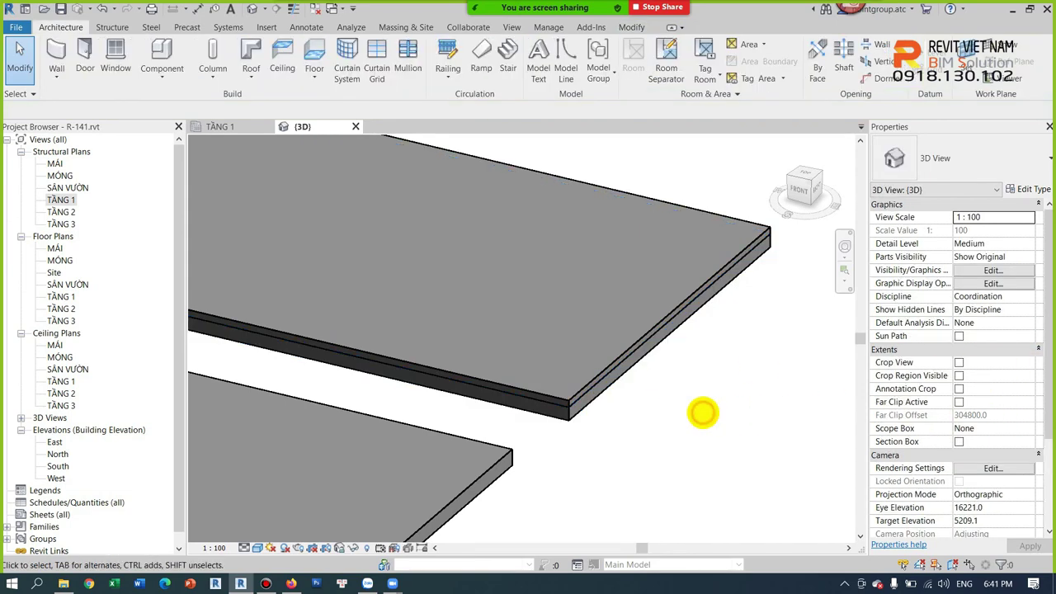
Orbit the 3D view to reveal the beams and columns, and select the lower floor slab.
middle_click_drag(702, 413, 709, 400, "shift")
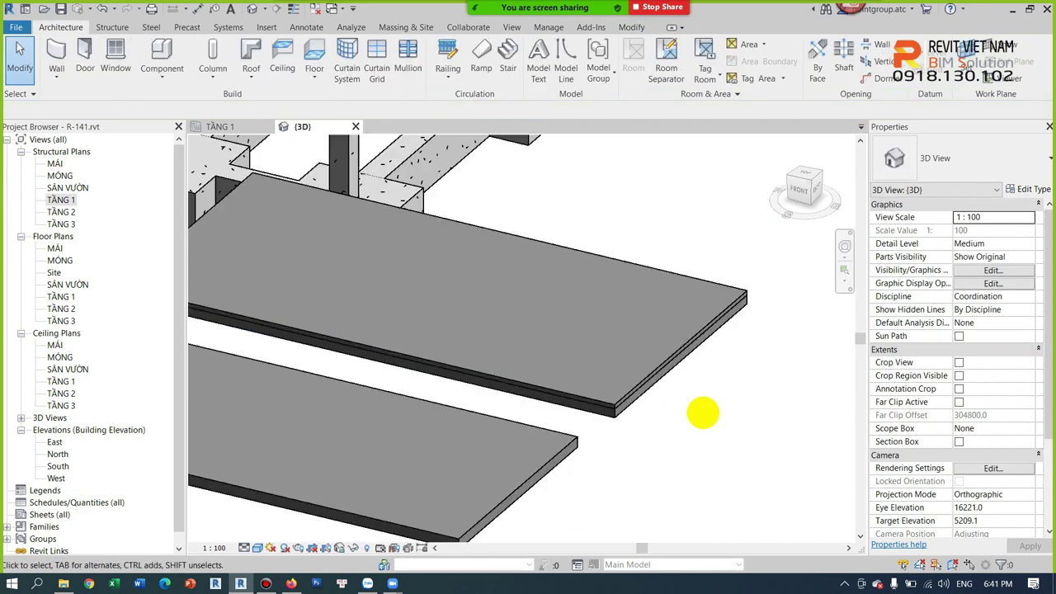
scroll(709, 400, "up", 1)
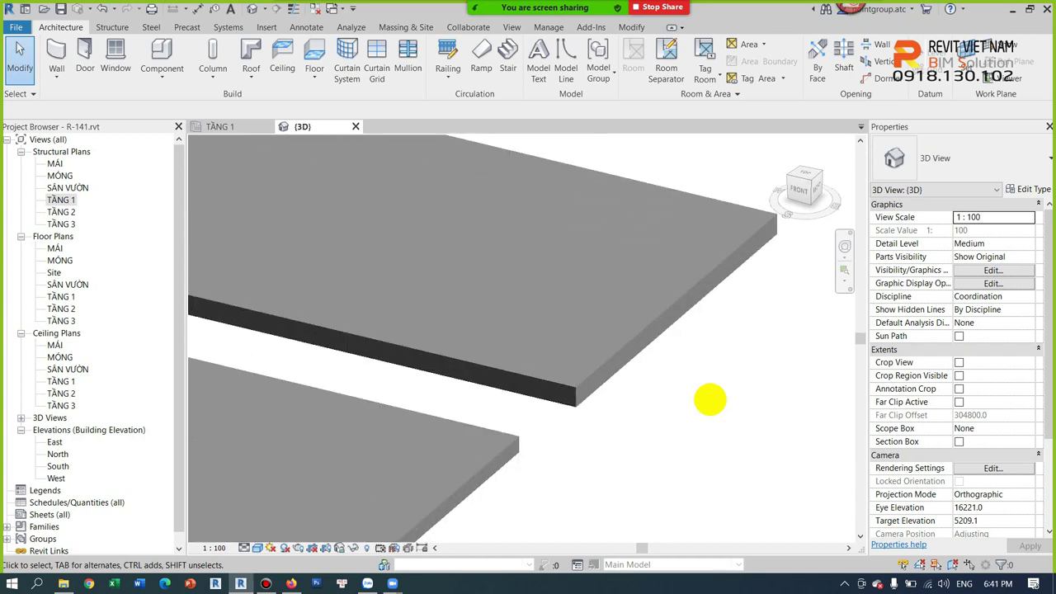
scroll(709, 400, "down", 1)
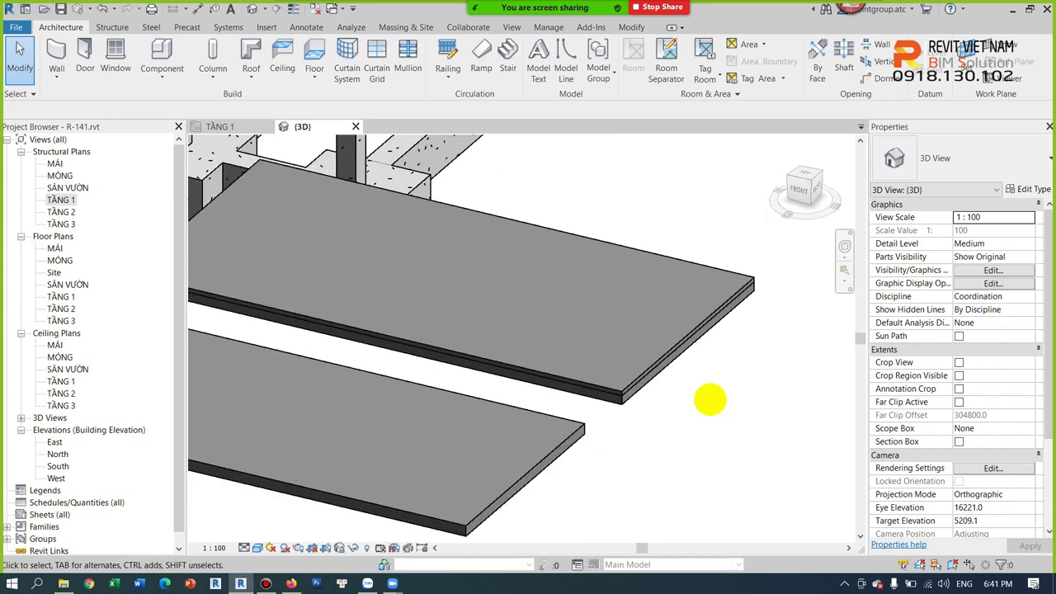
scroll(710, 400, "up", 1)
scroll(710, 400, "up", 1)
scroll(709, 400, "down", 2)
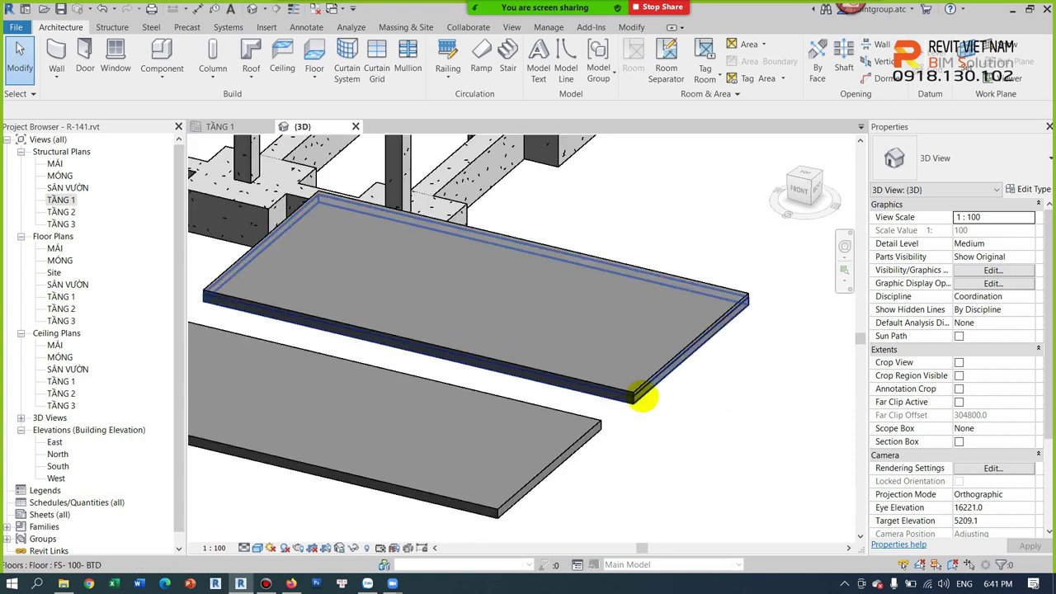
left_click(547, 462)
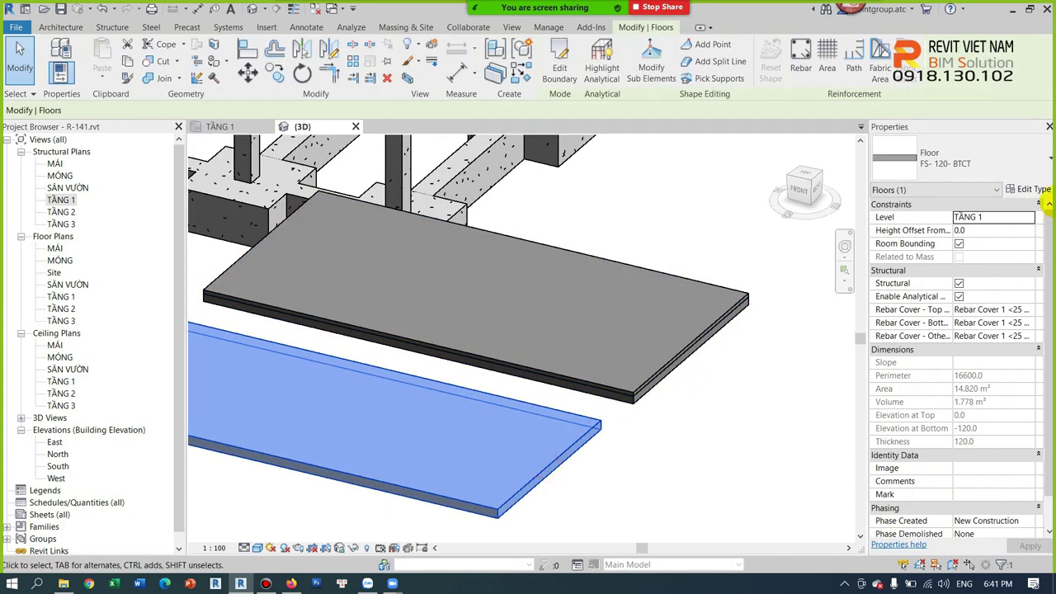
scroll(575, 486, "up", 1)
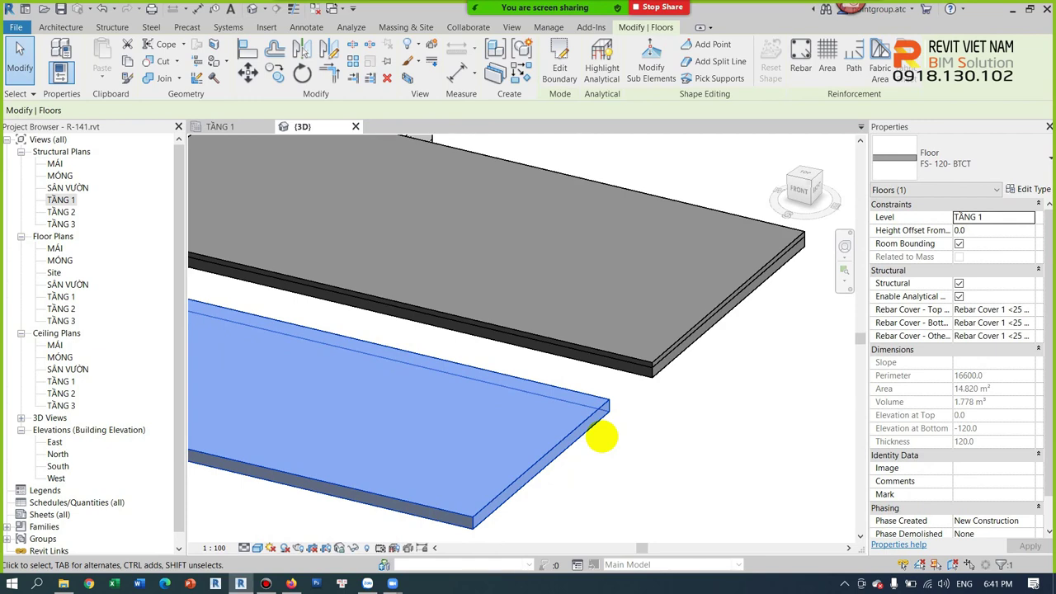
scroll(601, 437, "down", 2)
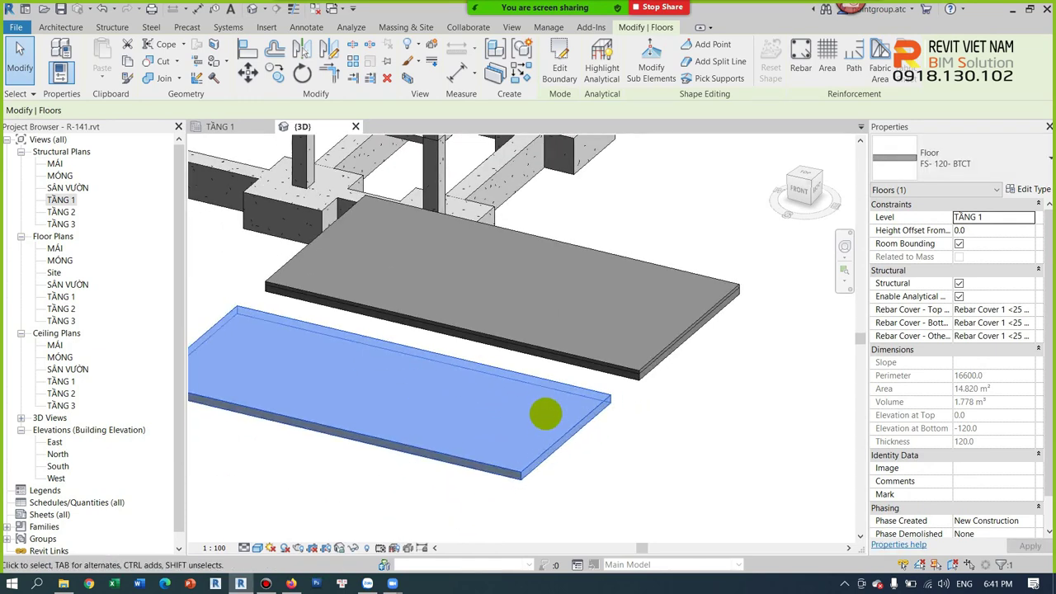
Finish the granite floor's boundary edit and orbit around the floor slabs.
double_click(674, 357)
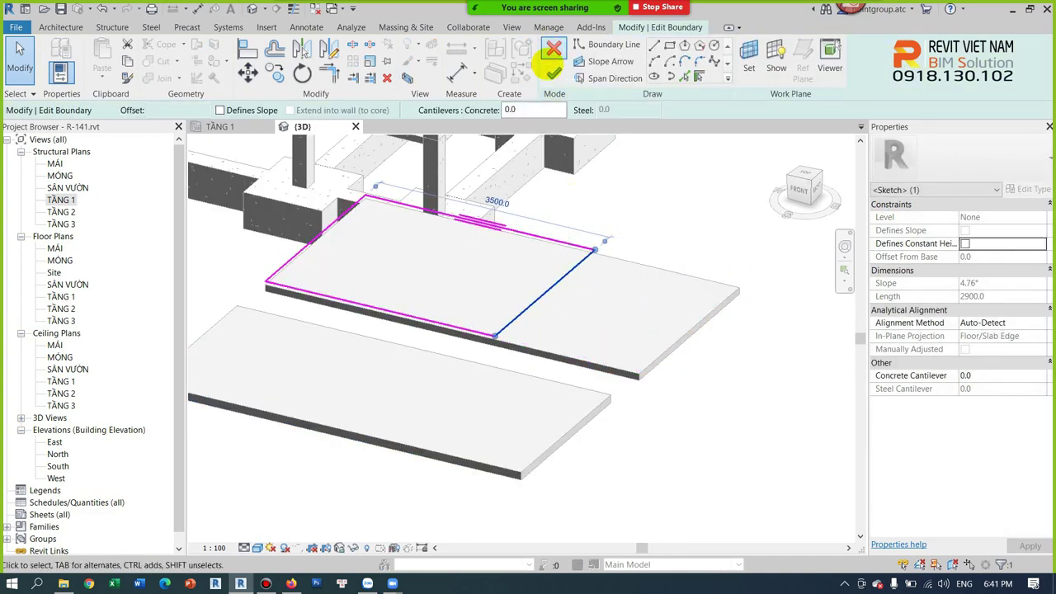
left_click(553, 74)
scroll(564, 300, "up", 2)
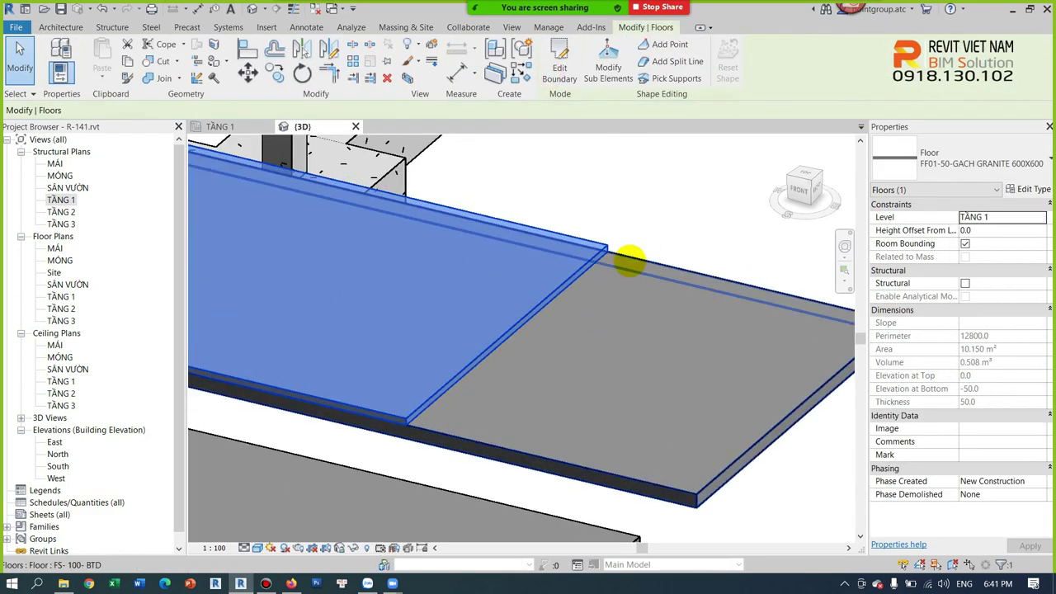
mouse_move(564, 300)
middle_mouse_down("shift")
mouse_move(603, 306)
mouse_move(545, 407)
mouse_move(745, 322)
middle_mouse_up("shift")
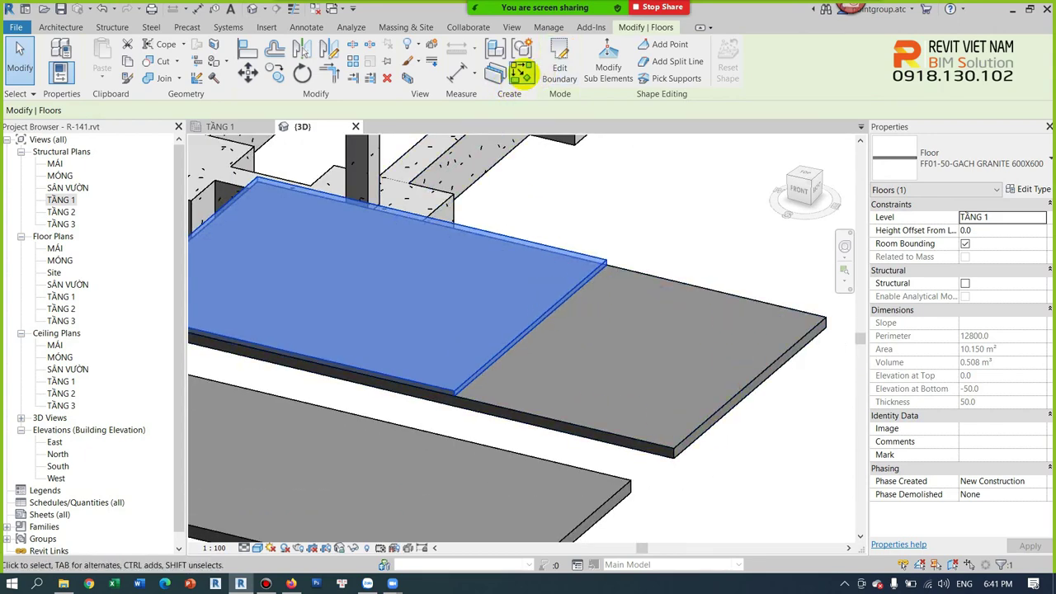
Create a similar 800 × 1800 mm rectangular granite floor (1.800 m²) on SÂN VƯỜN, then select it.
left_click(519, 72)
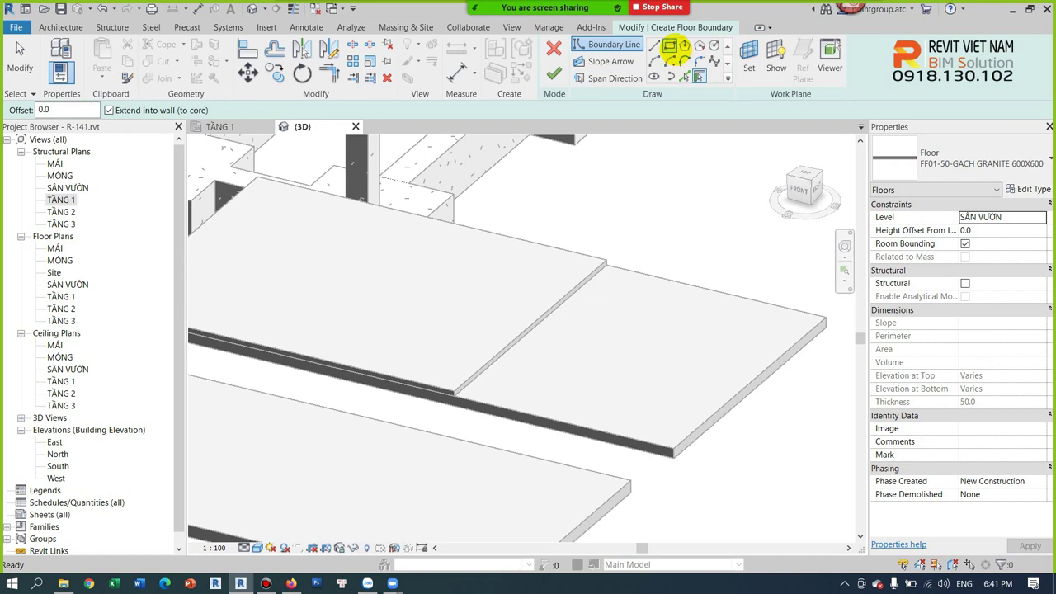
left_click(671, 44)
left_click(762, 324)
left_click(568, 381)
left_click(554, 76)
left_click(582, 193)
mouse_move(610, 330)
middle_mouse_down("shift")
mouse_move(667, 350)
mouse_move(654, 306)
mouse_move(631, 424)
mouse_move(618, 358)
mouse_move(593, 318)
middle_mouse_up("shift")
left_click(594, 318)
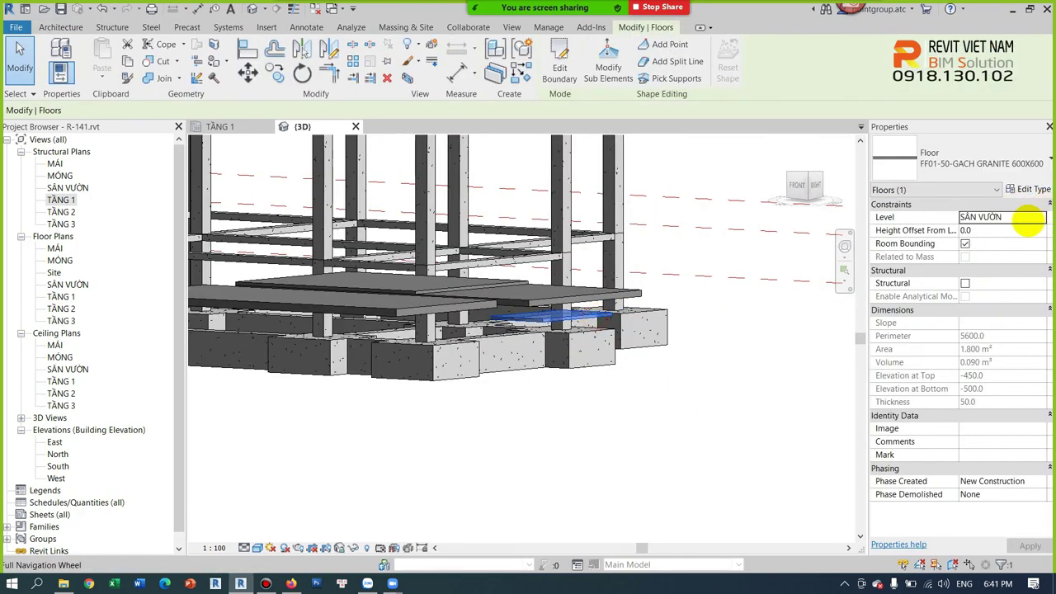
Move the granite patch to level TẦNG 1, briefly trying SÂN VƯỜN before returning to TẦNG 1.
left_click(1035, 217)
left_click(986, 244)
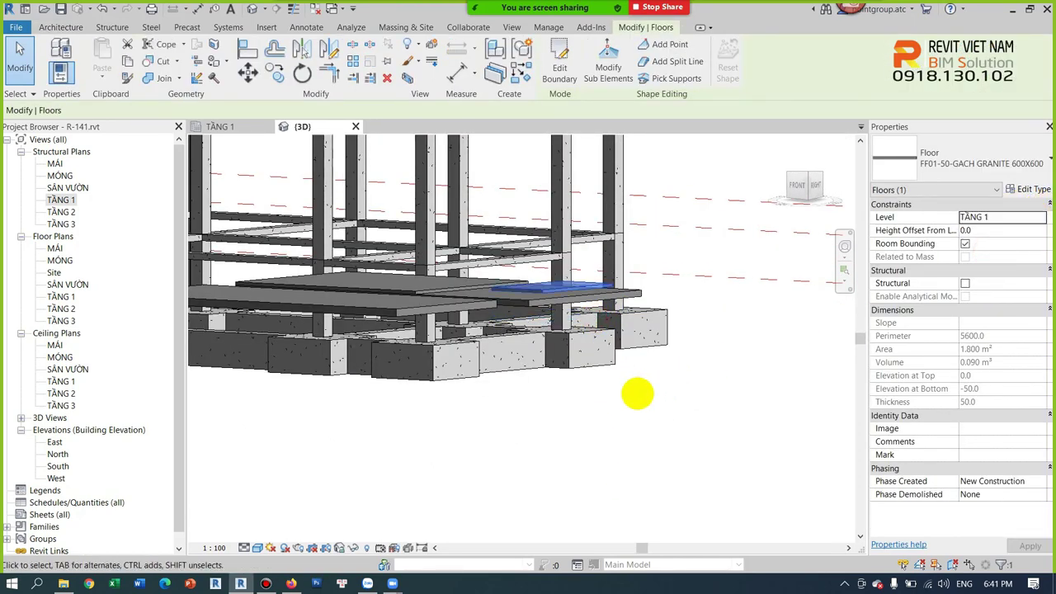
middle_click_drag(636, 396, 581, 356, "shift")
scroll(581, 357, "up", 2)
scroll(608, 354, "up", 2)
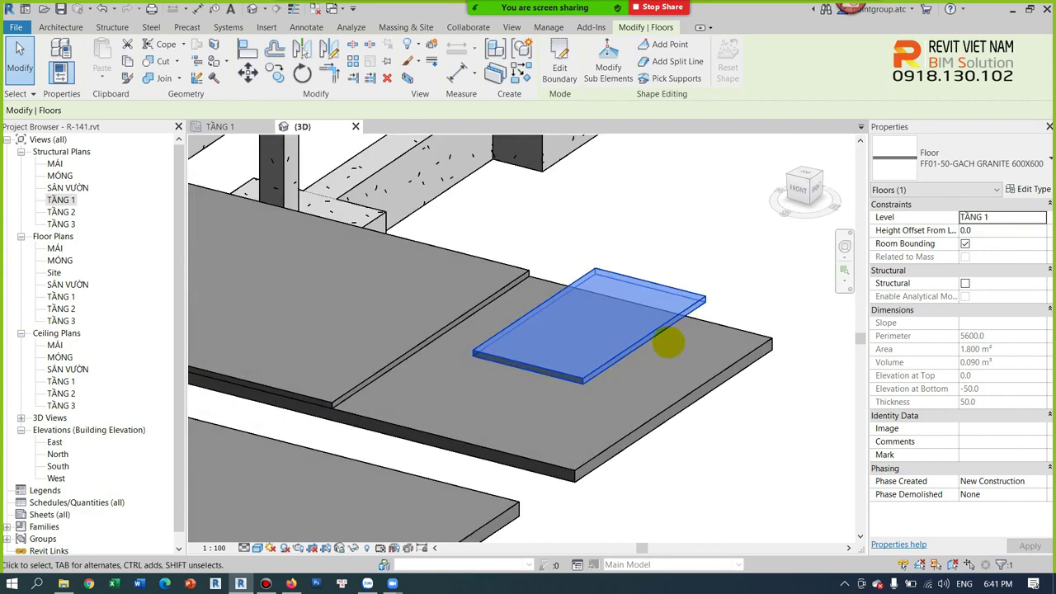
left_click(1041, 217)
left_click(981, 240)
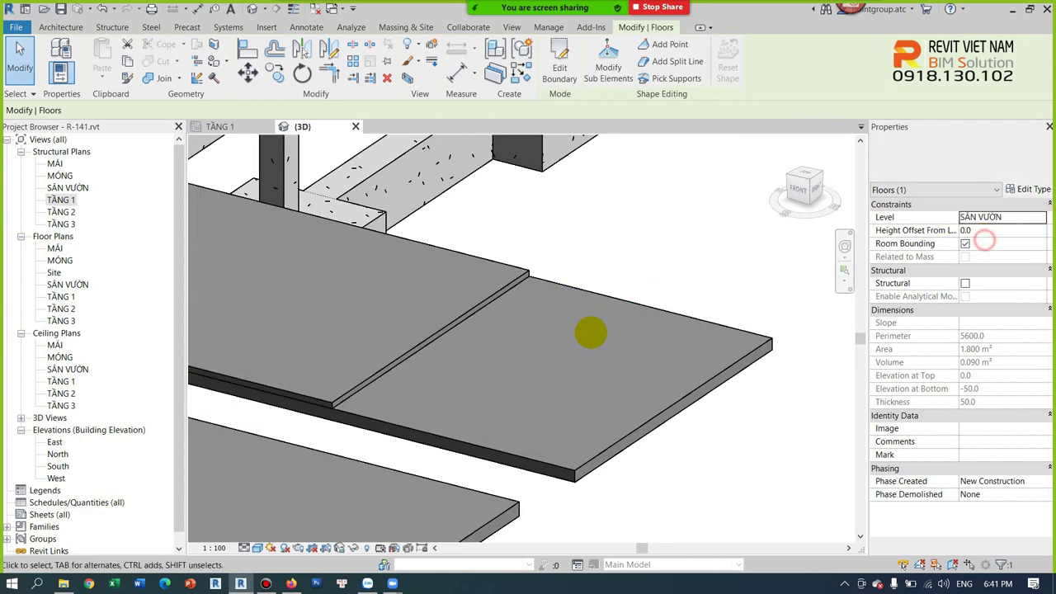
left_click(1035, 220)
left_click(989, 249)
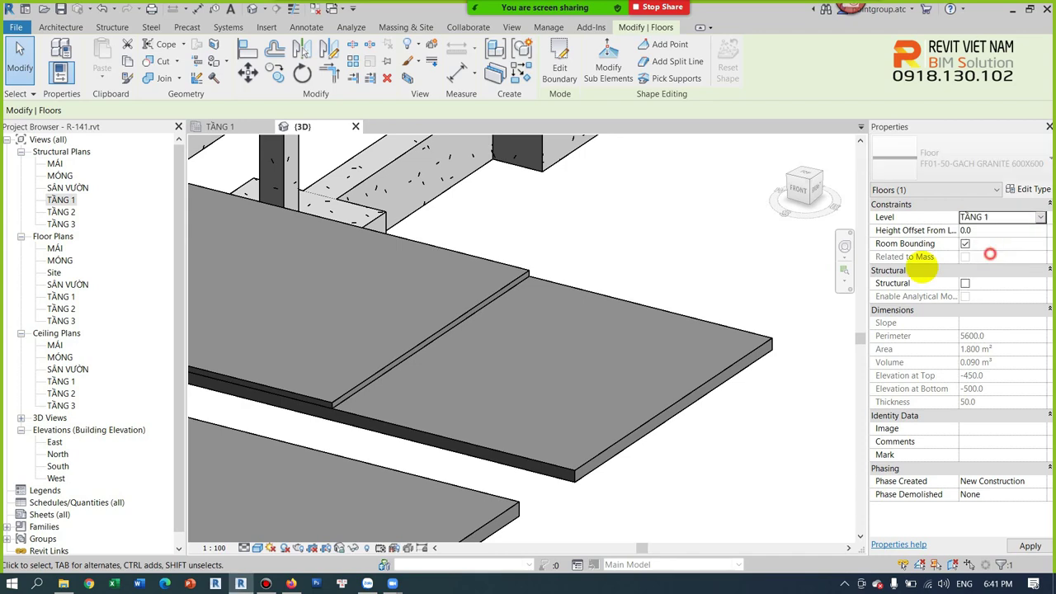
key("Escape")
Reselect the small granite patch on the slab and delete it.
left_click(566, 361)
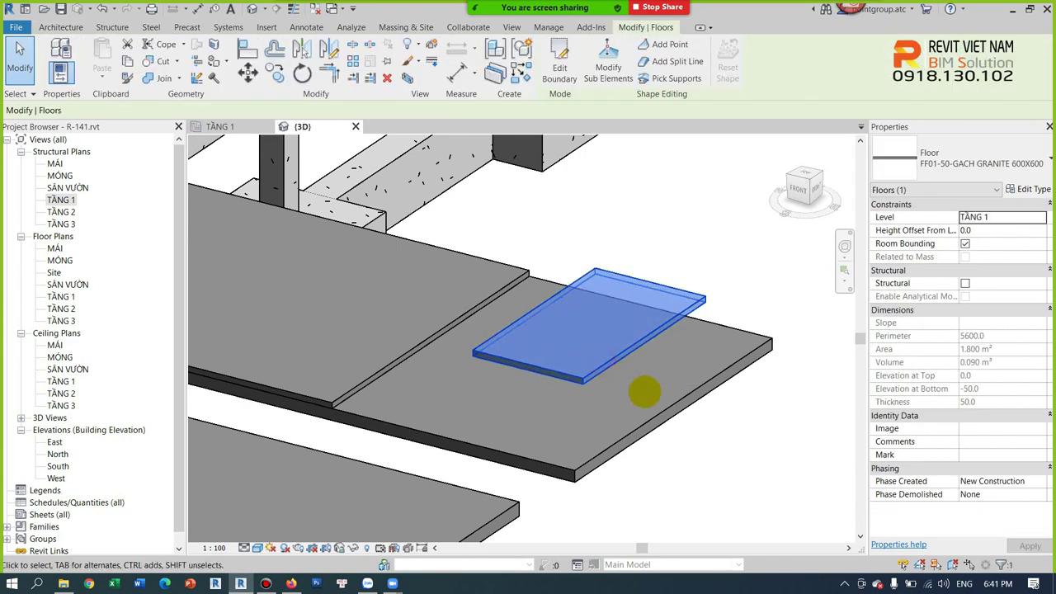
middle_click_drag(639, 412, 646, 377, "shift")
left_click(624, 402)
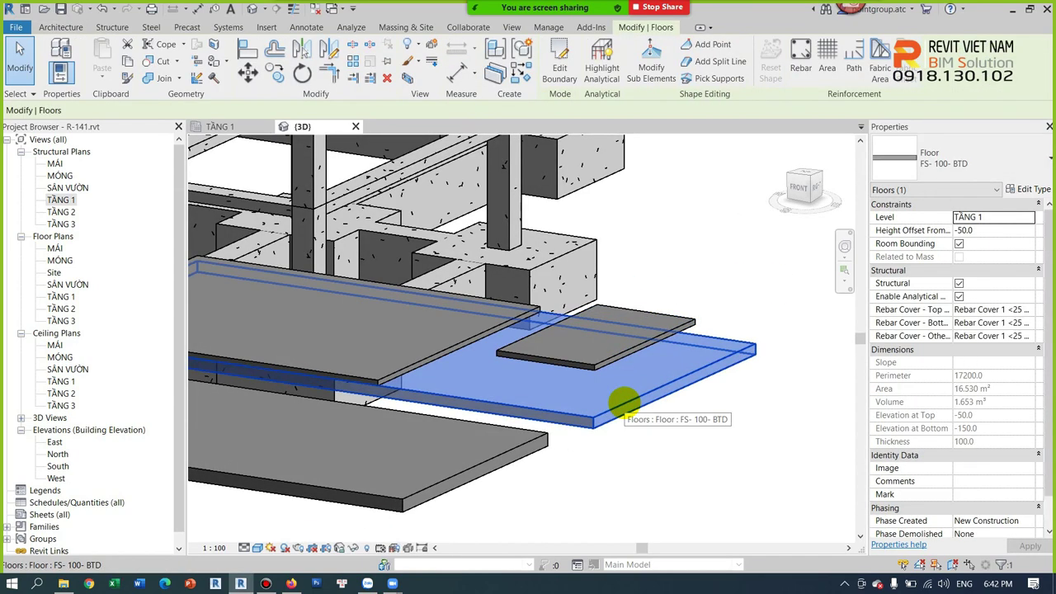
left_click(669, 443)
left_click(601, 358)
mouse_move(603, 389)
middle_mouse_down("shift")
mouse_move(647, 344)
mouse_move(679, 377)
mouse_move(643, 424)
mouse_move(507, 429)
mouse_move(574, 446)
mouse_move(584, 369)
middle_mouse_up("shift")
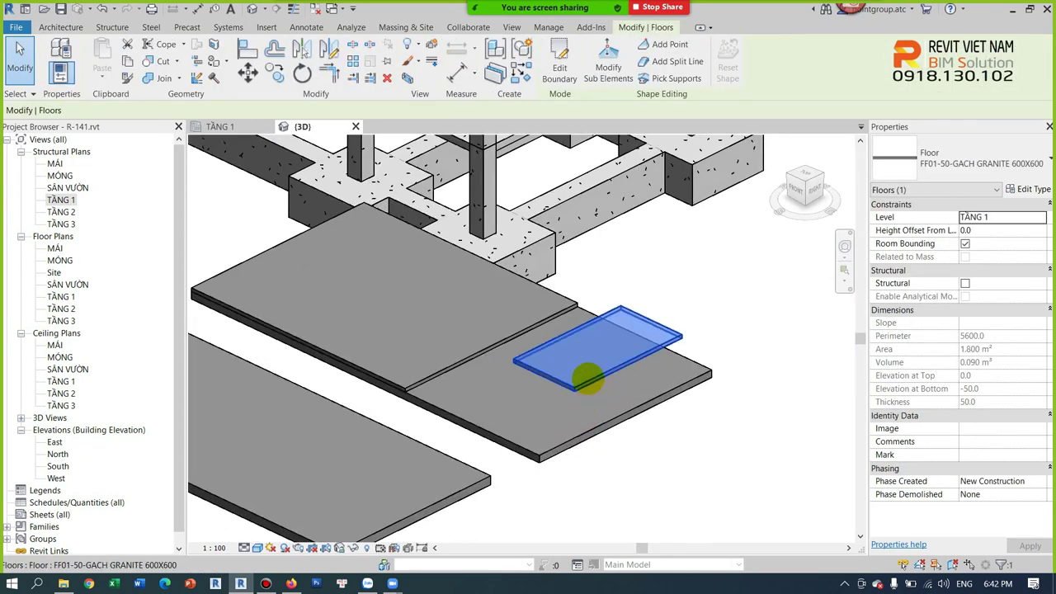
left_click(705, 318)
left_click(624, 353)
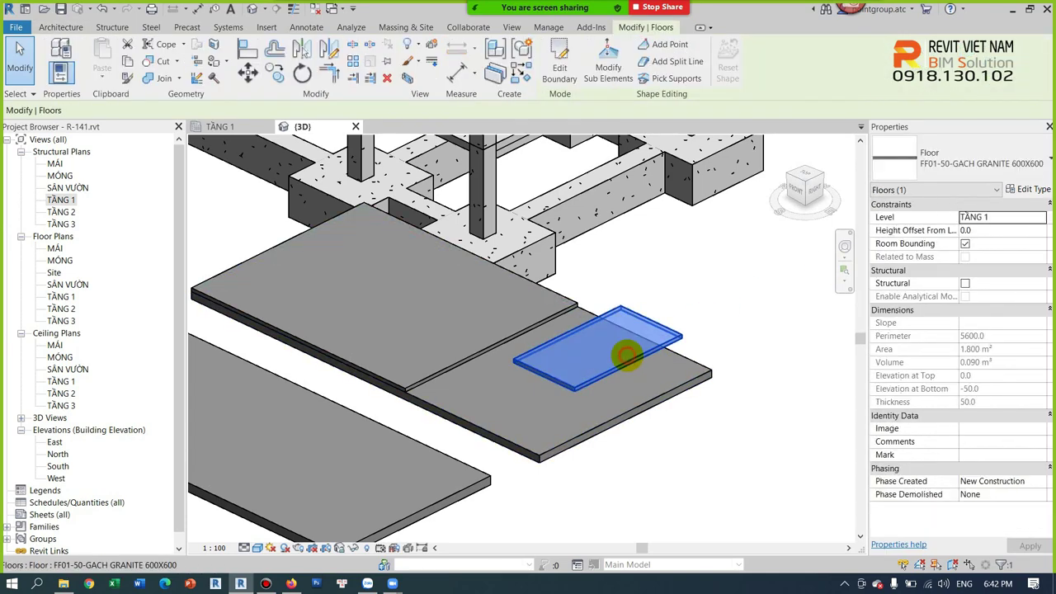
key("Delete")
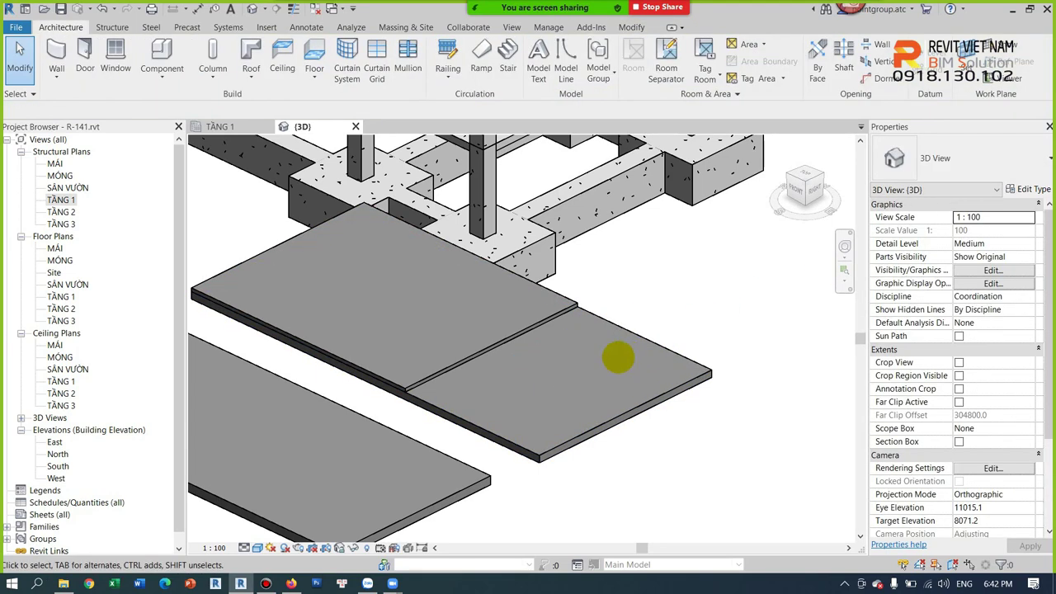
scroll(569, 386, "down", 2)
left_click(561, 370)
scroll(561, 370, "up", 2)
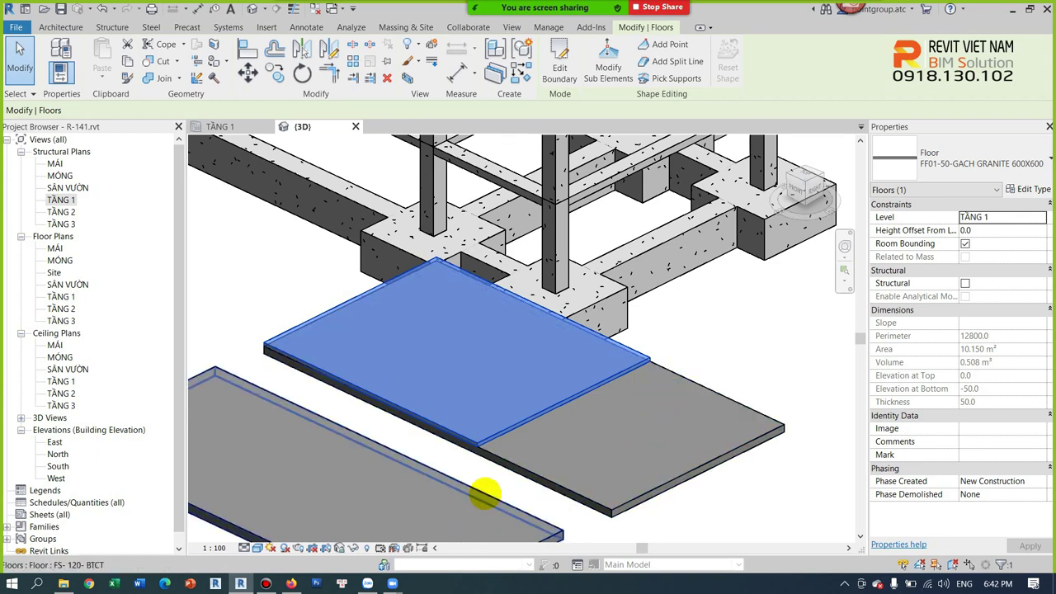
scroll(495, 490, "down", 2)
left_click(513, 516)
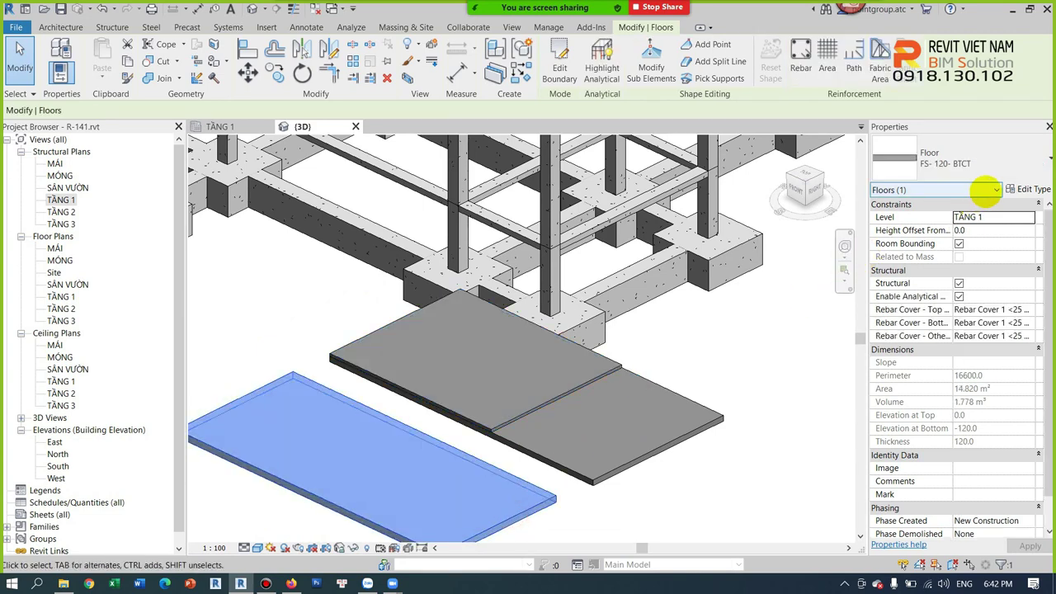
left_click(1021, 189)
left_click(940, 205)
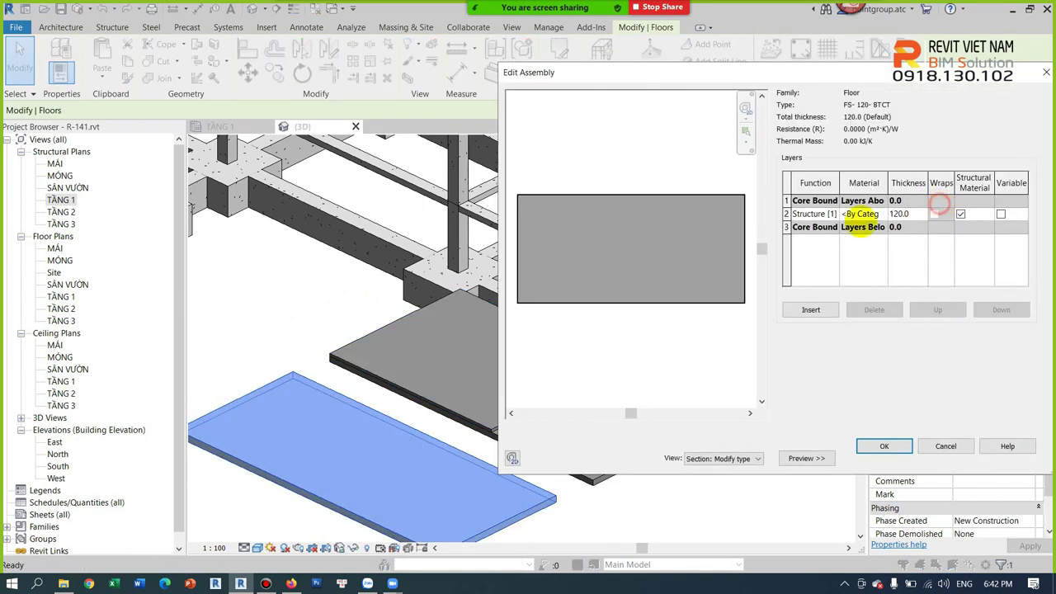
key("Escape")
key("Escape")
key("Escape")
scroll(540, 441, "up", 3)
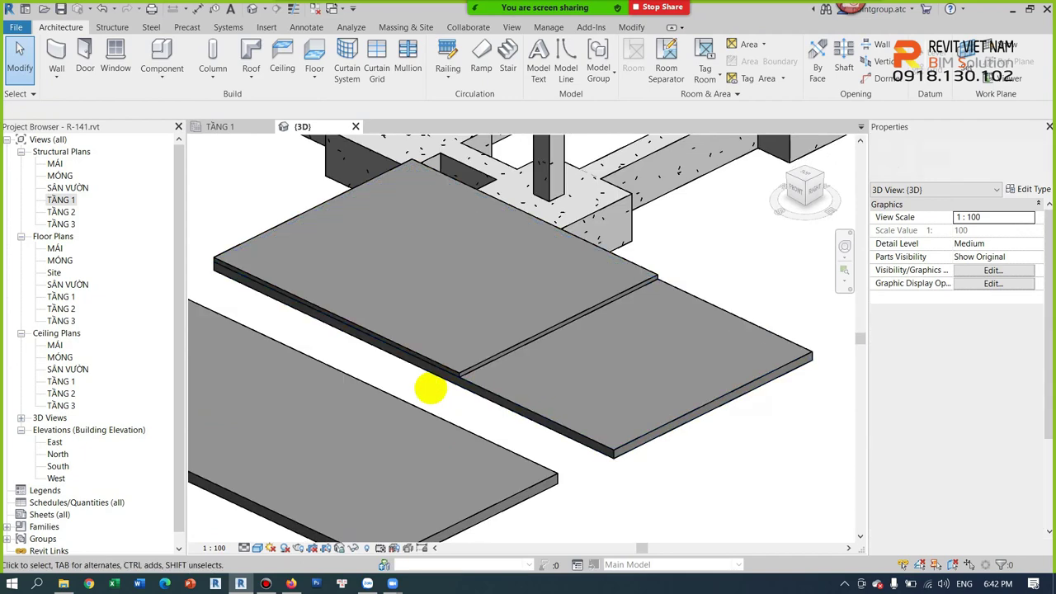
scroll(471, 384, "up", 4)
scroll(490, 376, "up", 1)
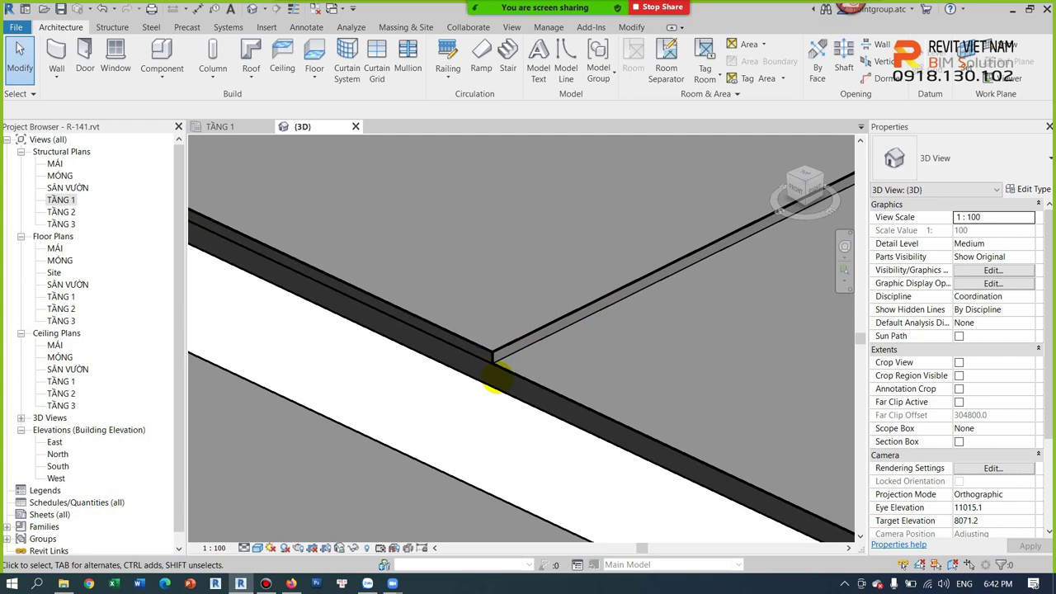
scroll(493, 378, "down", 1)
scroll(495, 377, "down", 1)
scroll(495, 376, "down", 1)
scroll(512, 381, "down", 2)
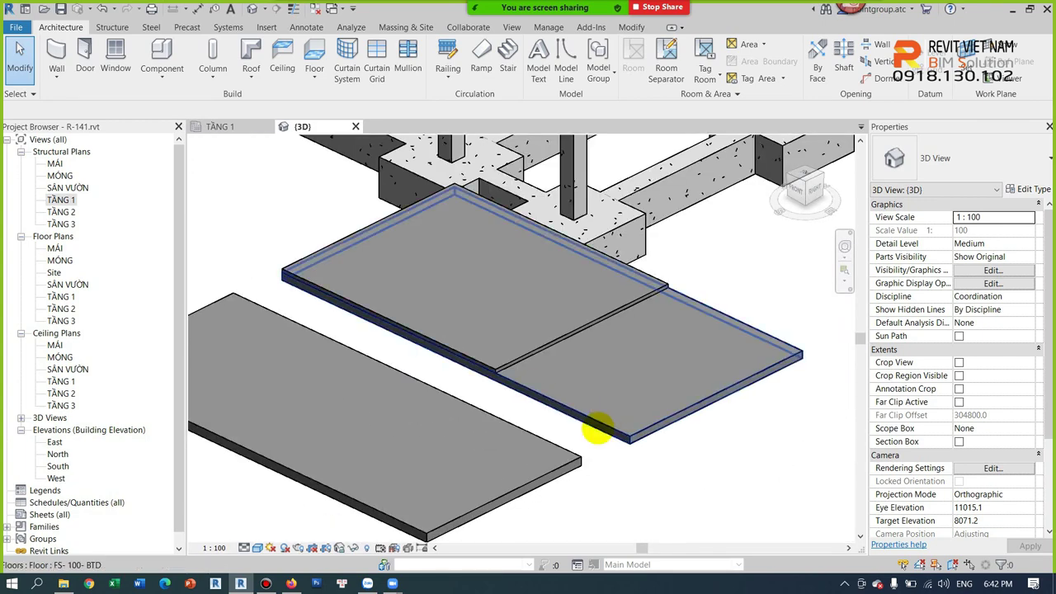
left_click(596, 428)
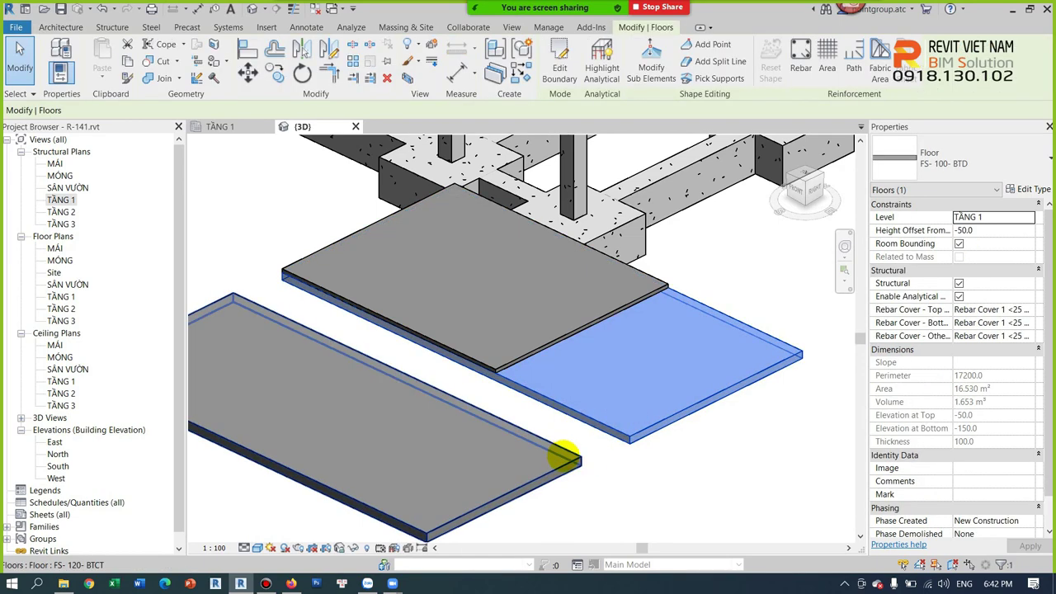
left_click(566, 453)
left_click(515, 358)
scroll(528, 347, "up", 5)
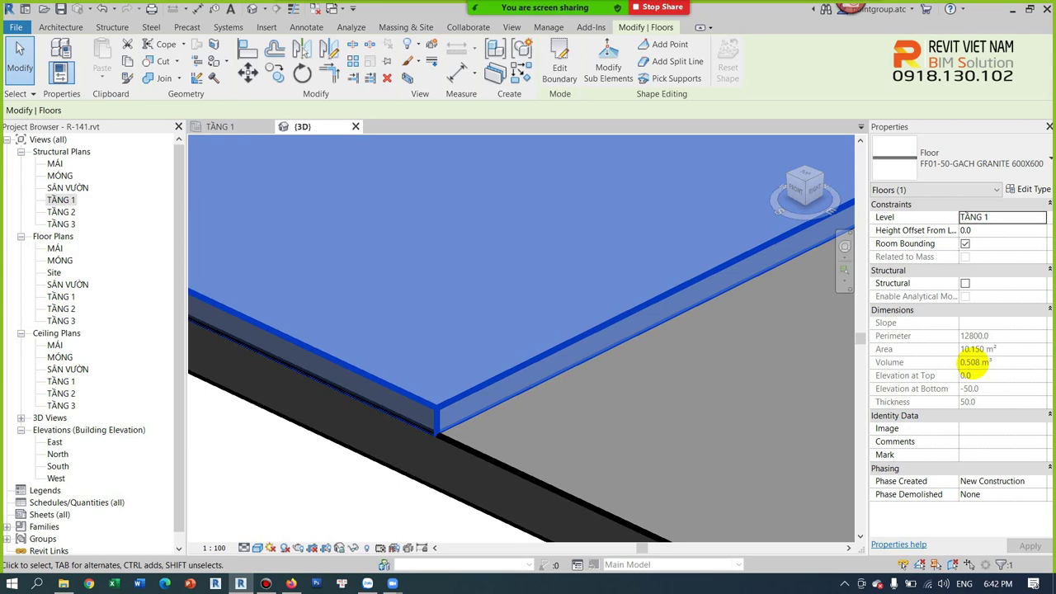
scroll(671, 432, "down", 2)
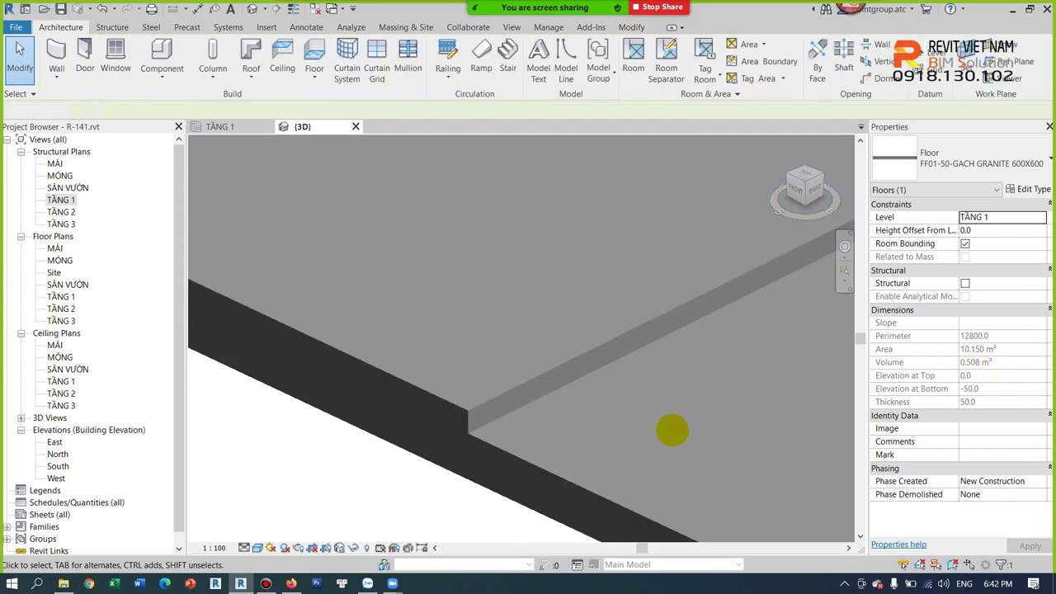
left_click(495, 401)
left_click(501, 396)
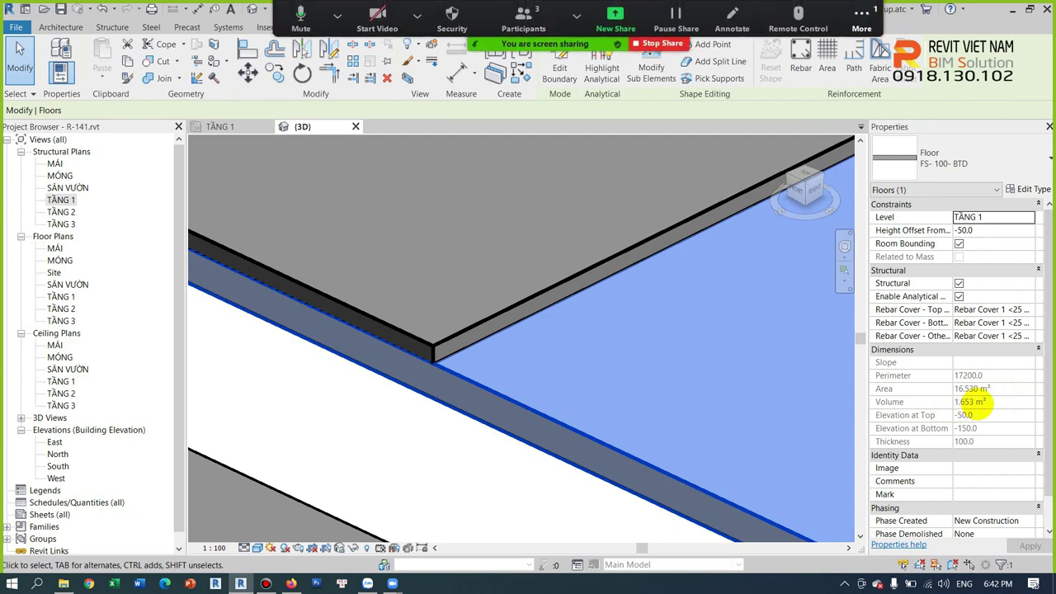
key("Escape")
scroll(618, 401, "down", 2)
scroll(635, 398, "down", 2)
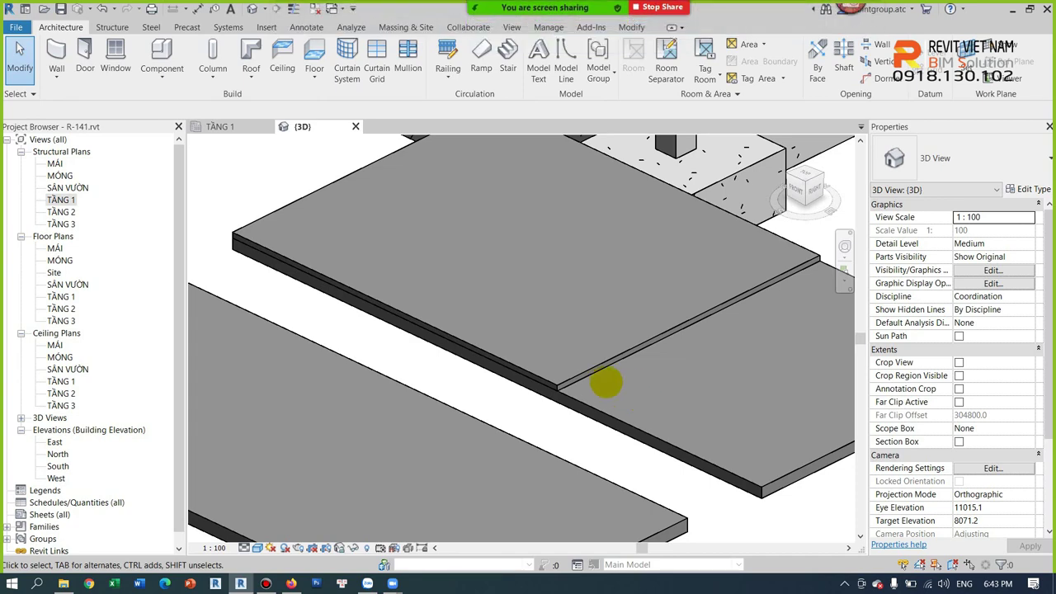
scroll(603, 412, "up", 3)
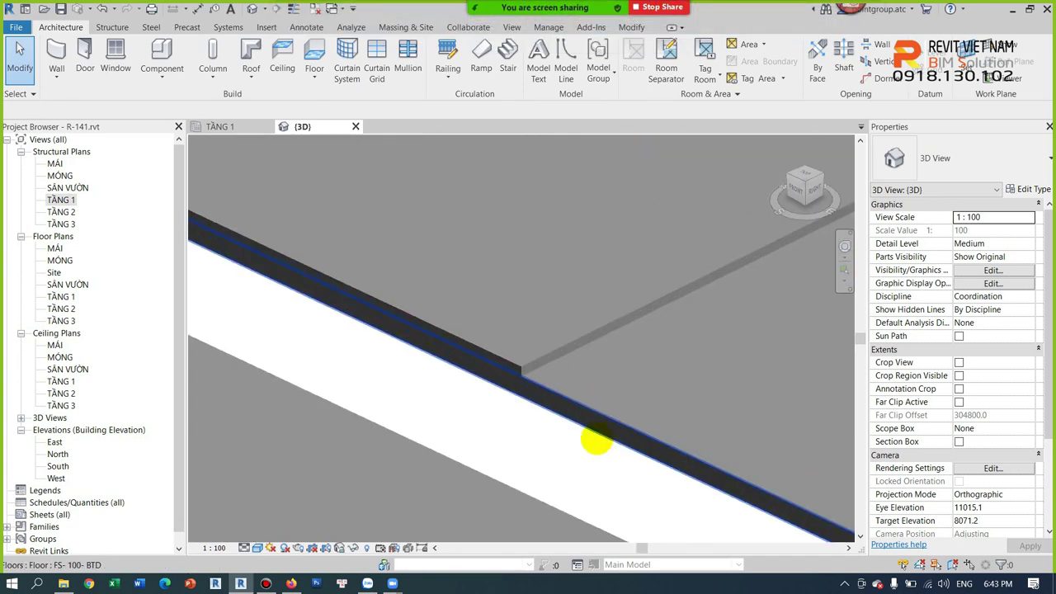
middle_click_drag(594, 436, 521, 363)
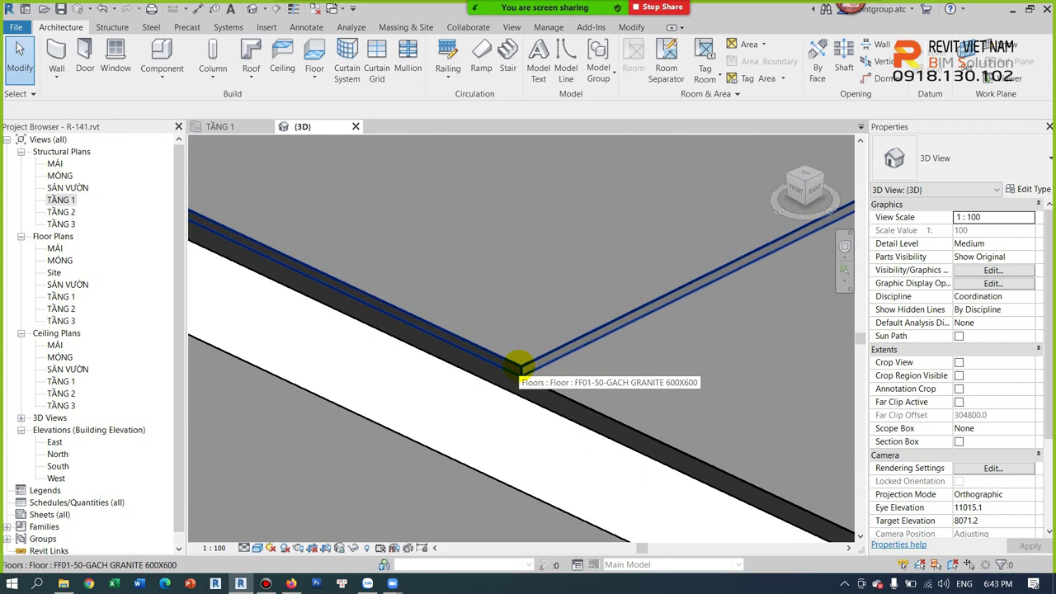
scroll(517, 363, "down", 1)
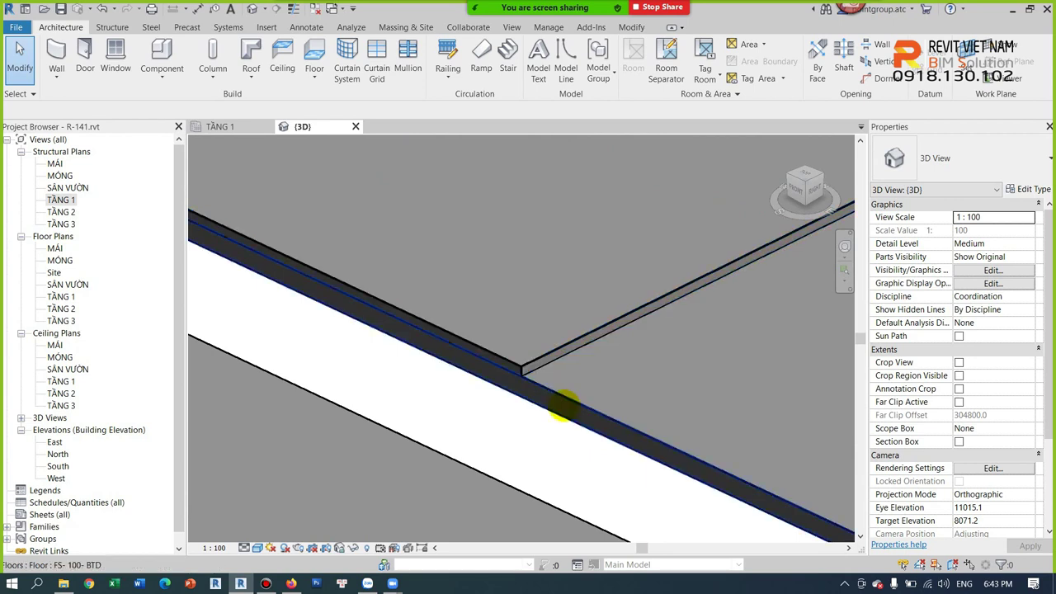
scroll(558, 401, "down", 3)
scroll(523, 431, "down", 3)
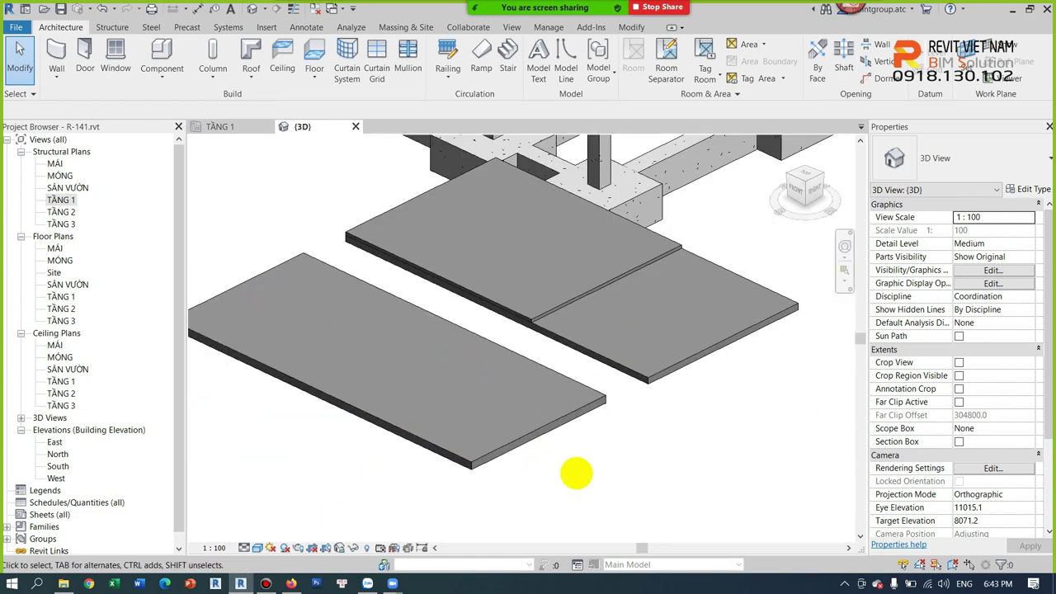